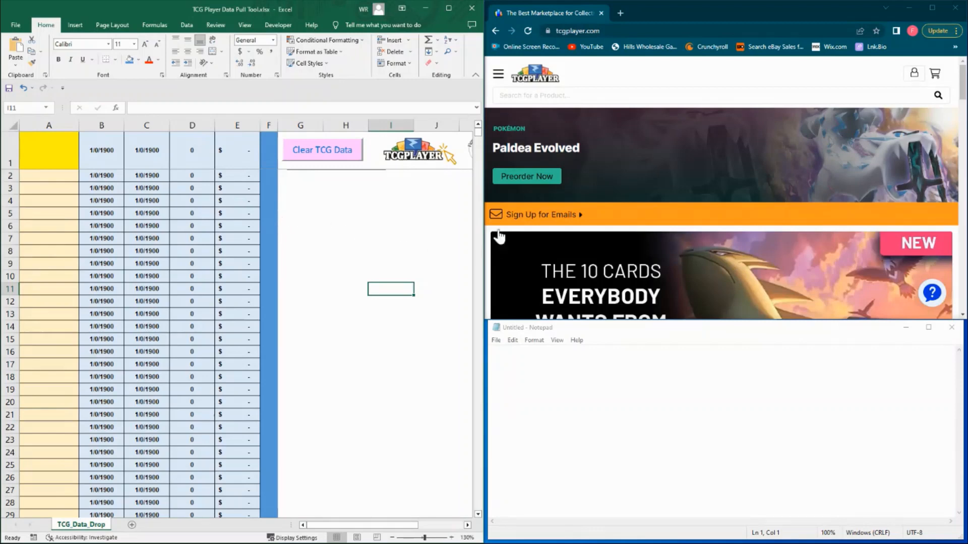
Search TCGplayer for "team up" and go to page 2 of the results
click(566, 99)
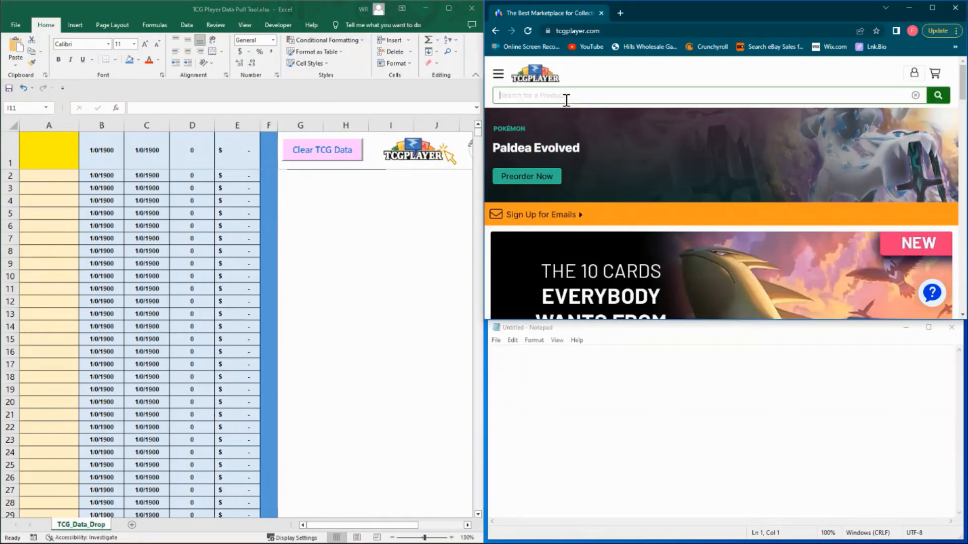
text(team up)
key(Return)
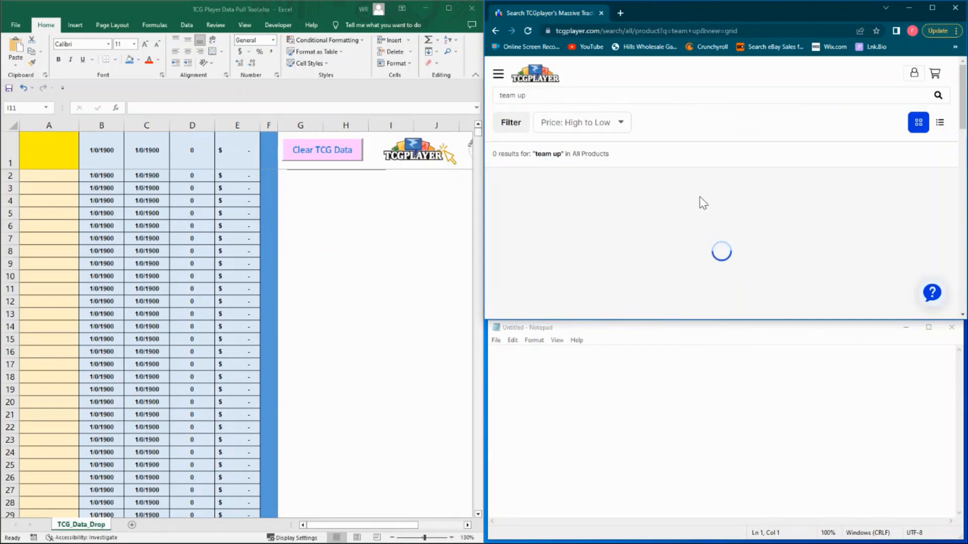
scroll(718, 196, down, 4)
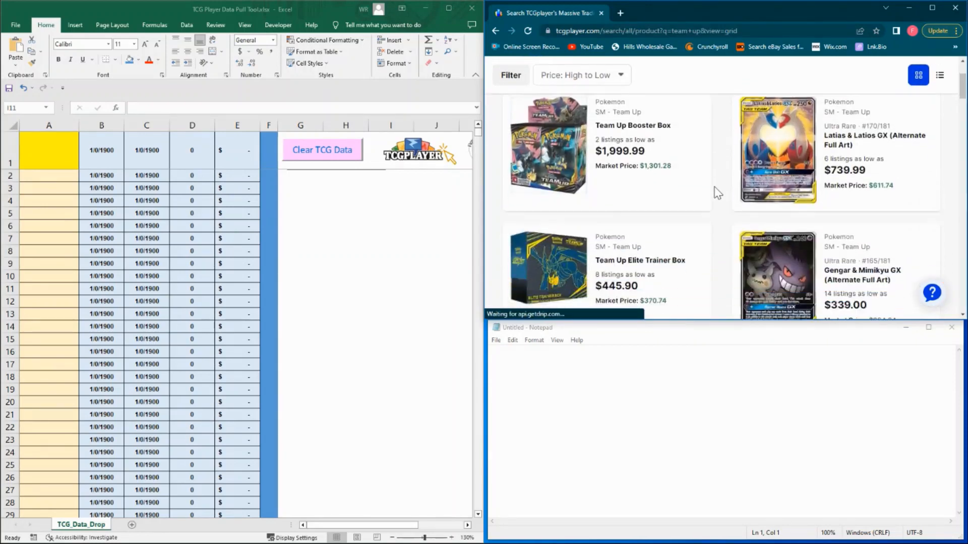
scroll(718, 193, down, 14)
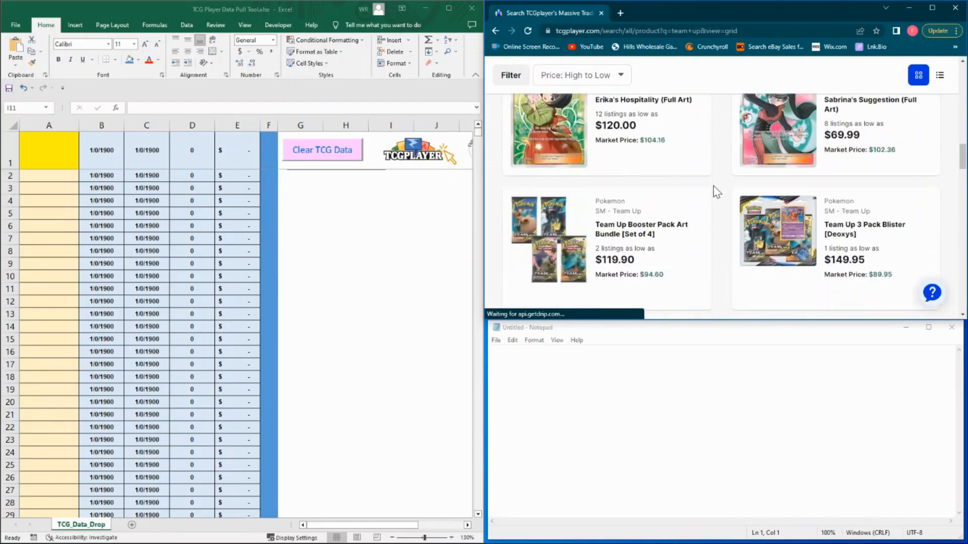
scroll(714, 187, down, 15)
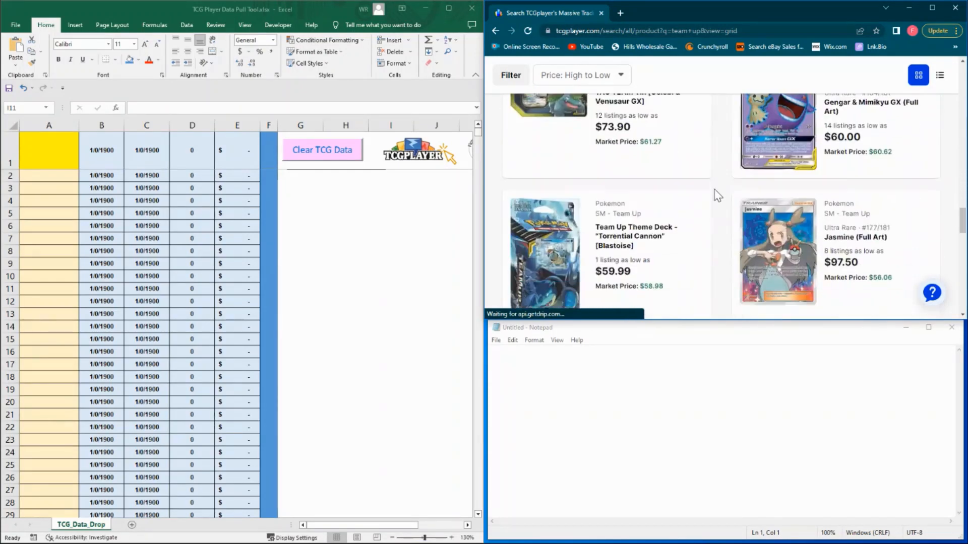
scroll(716, 192, down, 2)
scroll(715, 189, up, 1)
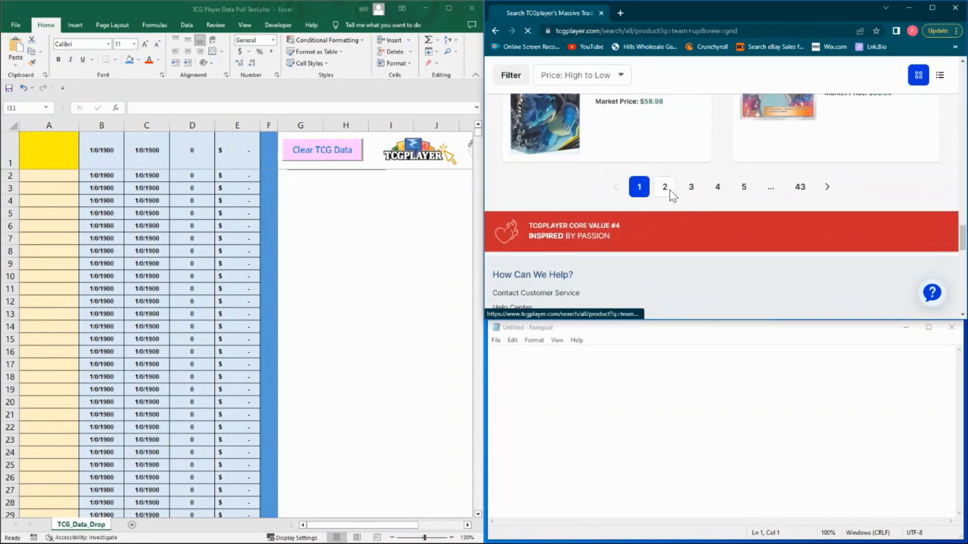
click(668, 189)
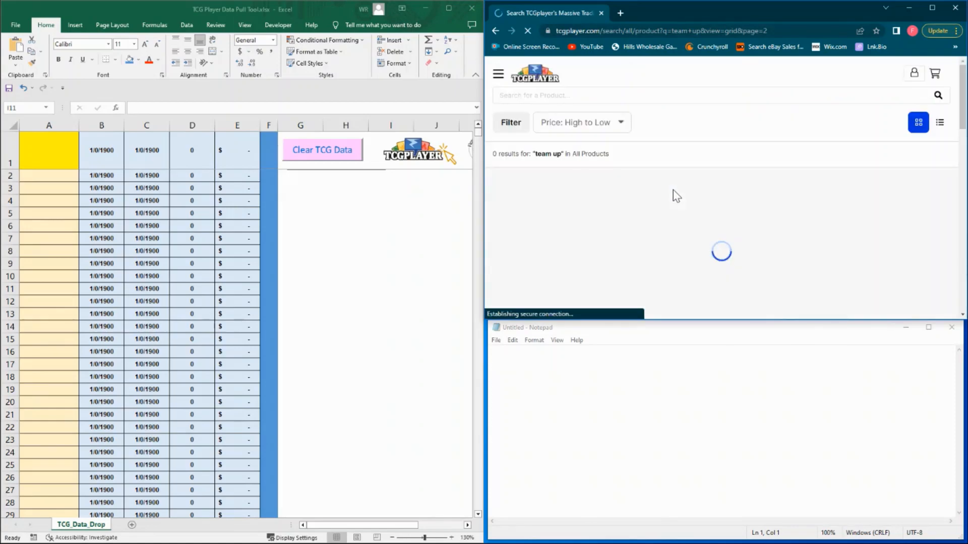
Find the Team Up Booster Pack among the page 2 results and open its product page
scroll(677, 195, down, 5)
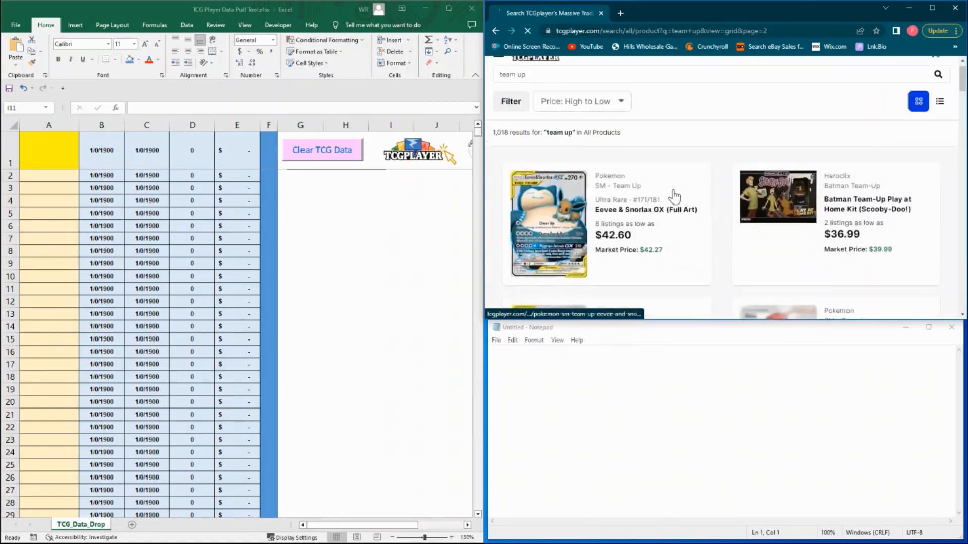
scroll(676, 196, down, 9)
scroll(675, 197, up, 6)
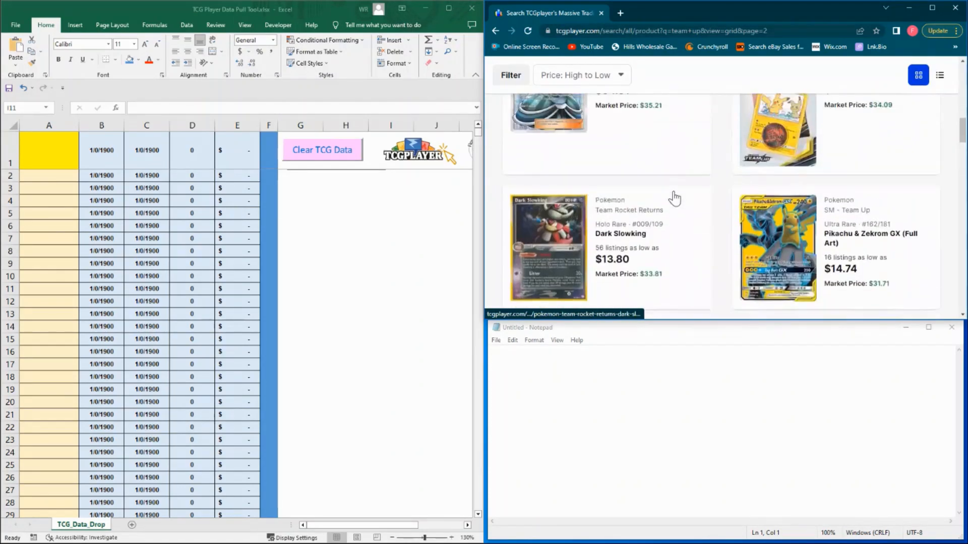
scroll(675, 197, up, 2)
scroll(713, 183, down, 7)
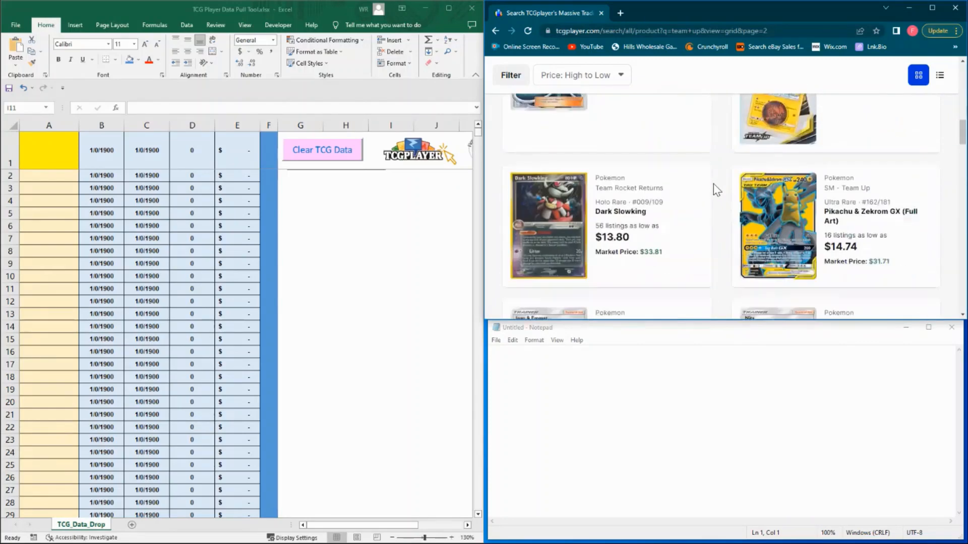
scroll(713, 184, down, 7)
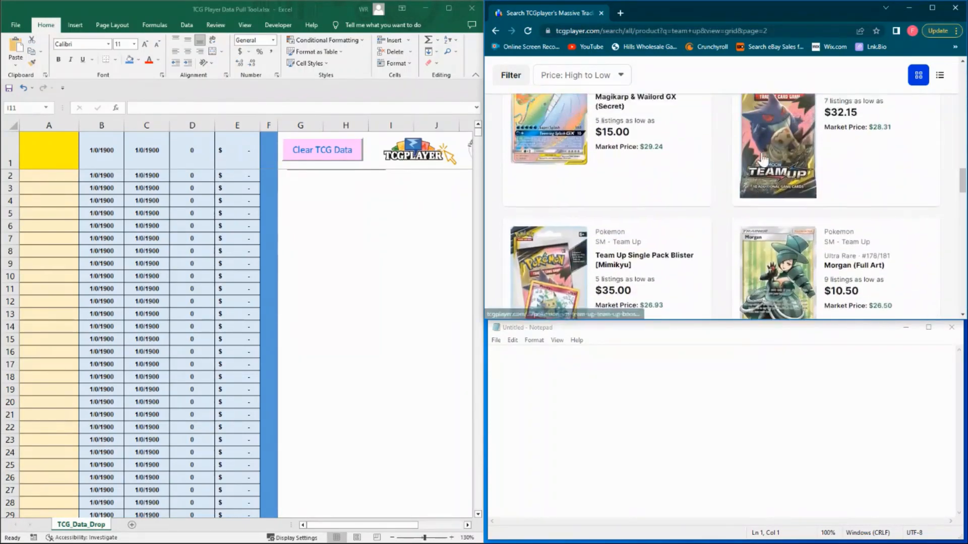
scroll(768, 163, up, 1)
click(769, 163)
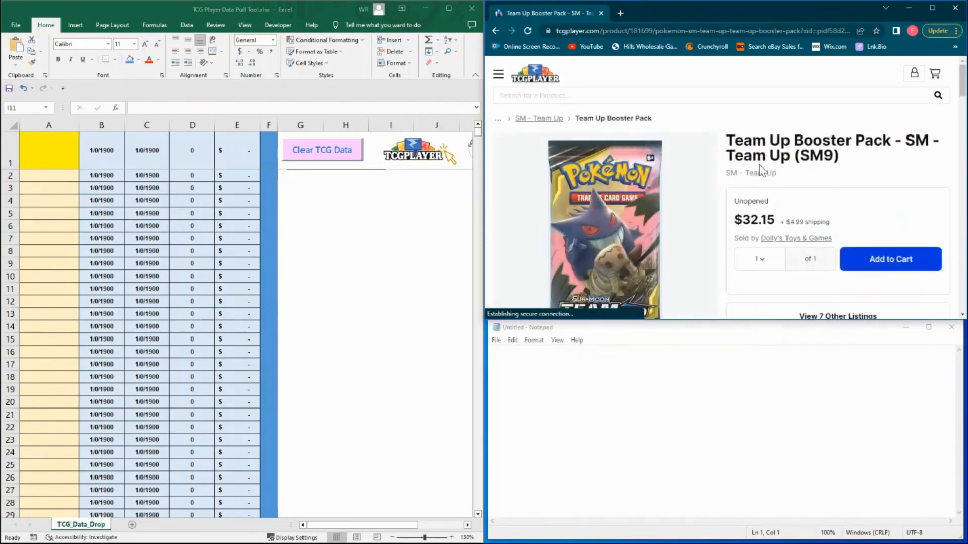
Open the full sales history for the Team Up Booster Pack from its Latest Sales section
scroll(761, 171, down, 2)
scroll(759, 170, down, 5)
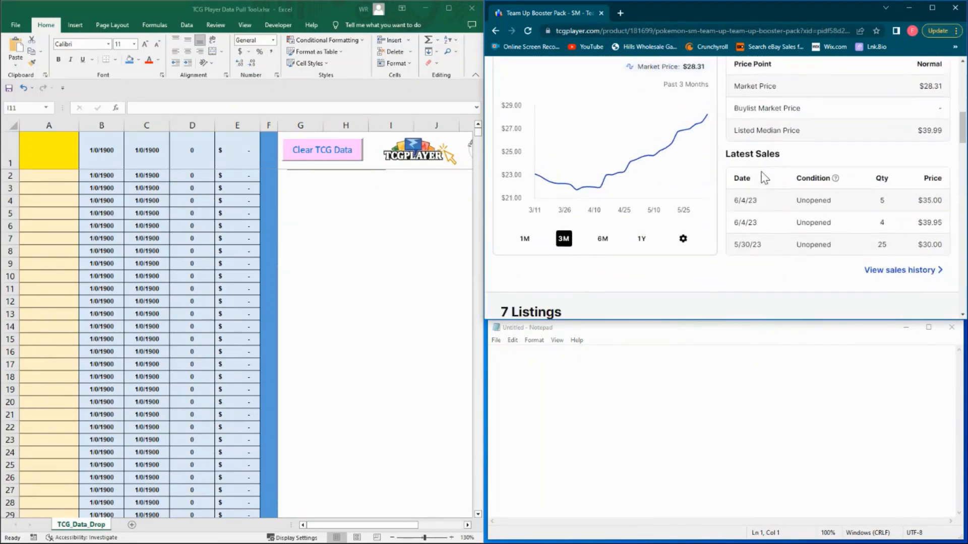
click(885, 252)
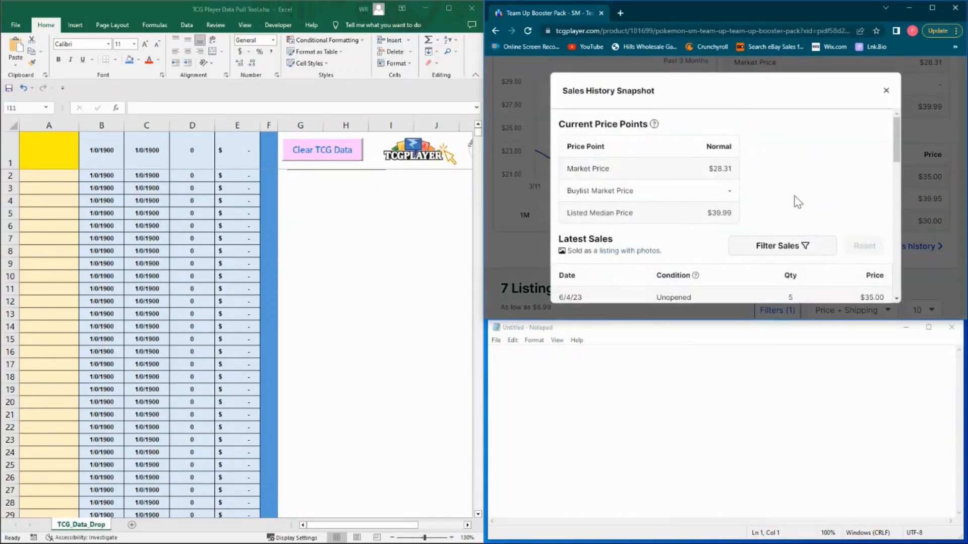
Load more sales repeatedly in the Sales History Snapshot to extend the list back to 2/7/23
scroll(794, 200, down, 1)
scroll(793, 198, down, 10)
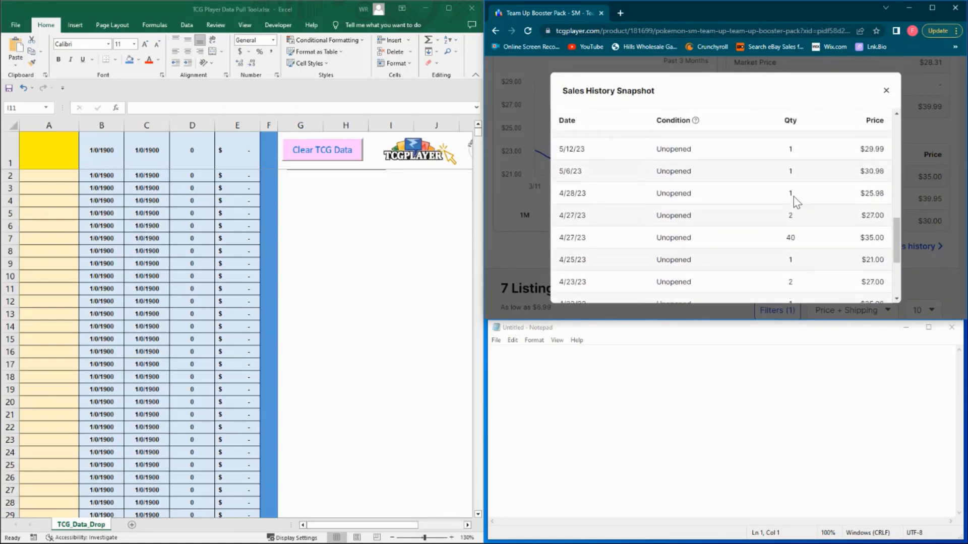
click(761, 280)
scroll(760, 273, down, 6)
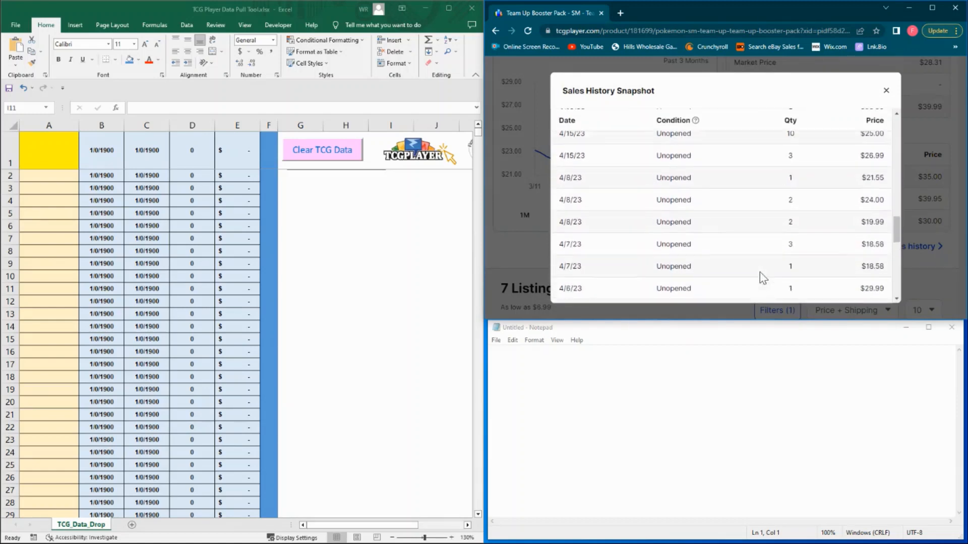
click(752, 288)
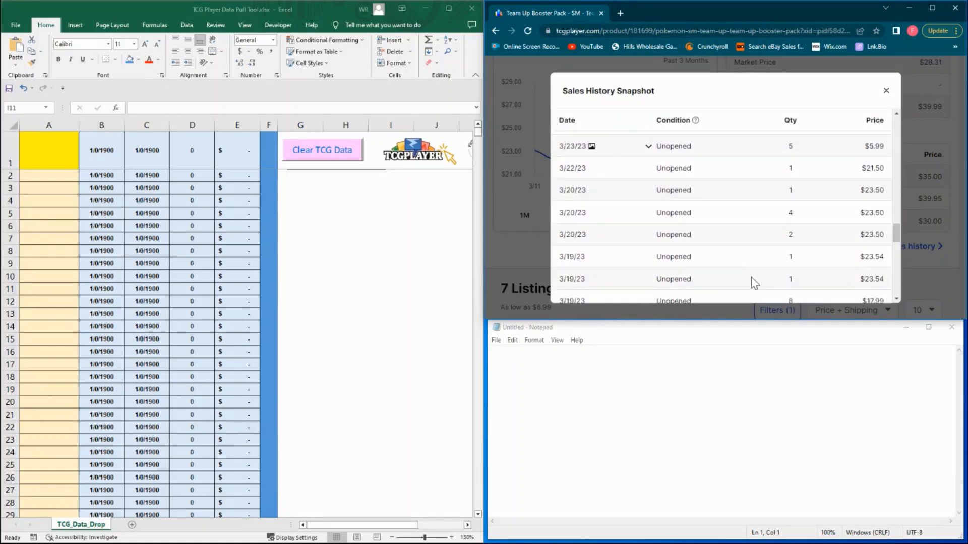
scroll(751, 275, down, 3)
middle_click(764, 185)
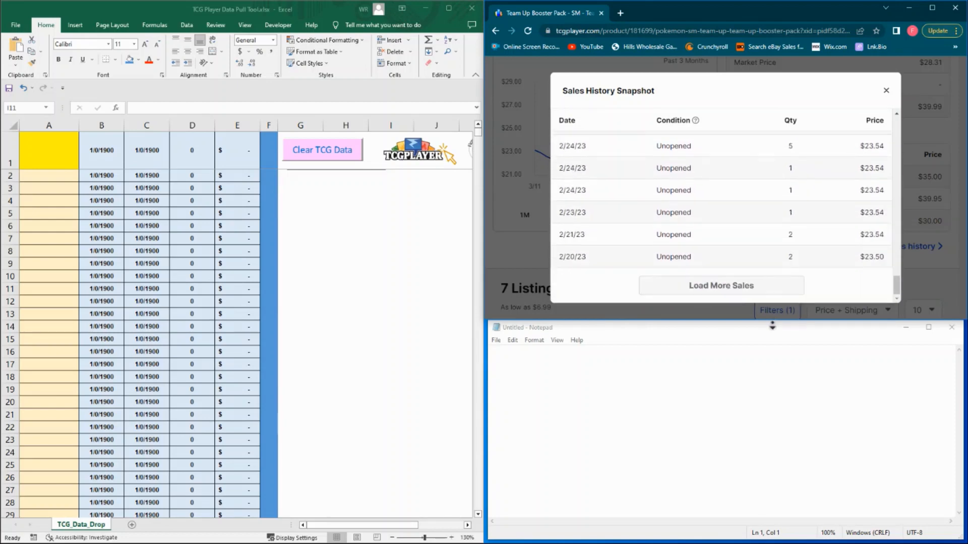
click(746, 291)
middle_click(764, 146)
middle_click(762, 275)
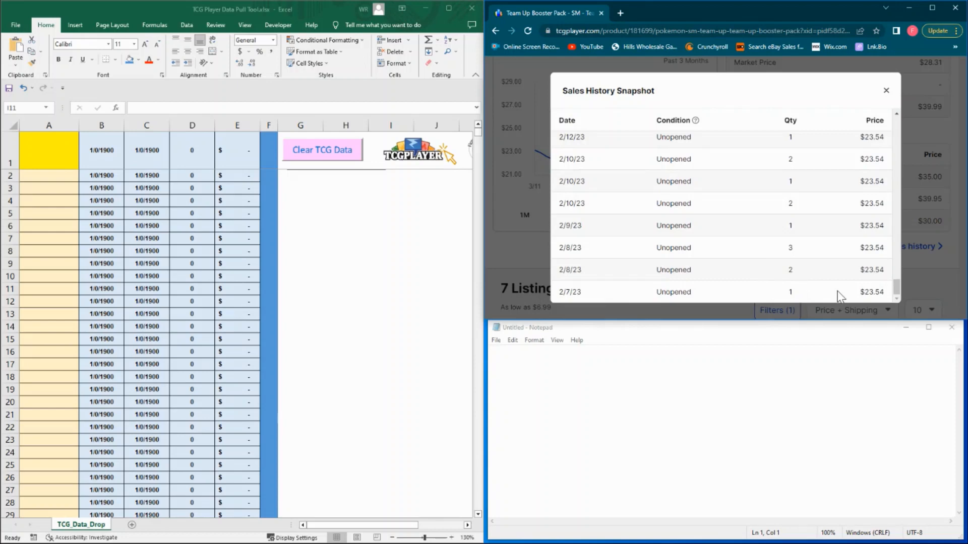
Copy the Latest Sales table from the 2/7/23 row up to its Date header and paste it into the blank Notepad document
drag(885, 292, 556, 278)
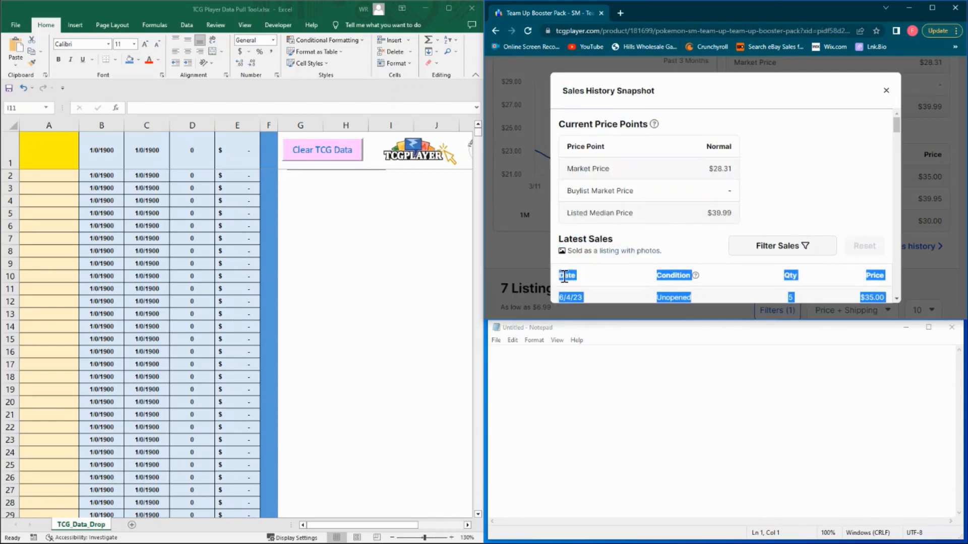
right_click(569, 280)
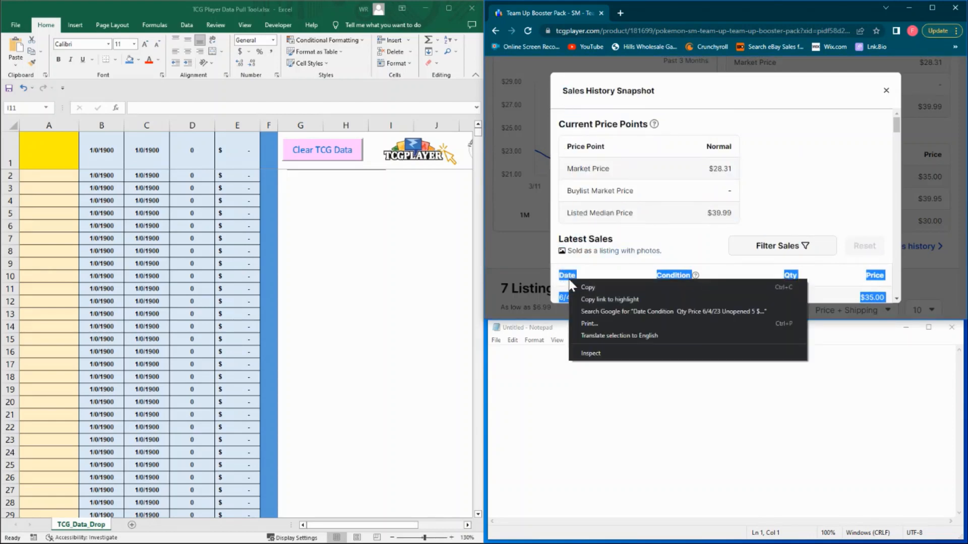
click(584, 287)
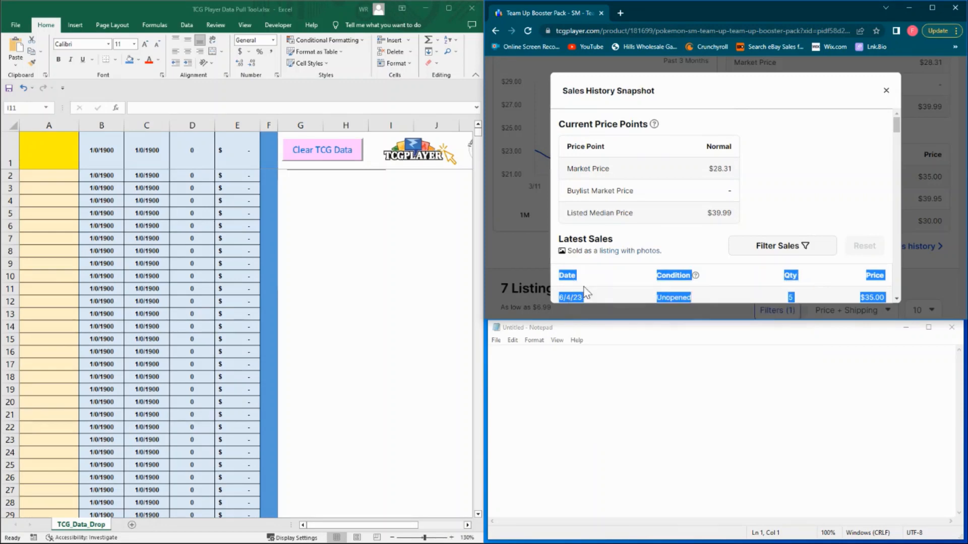
click(575, 374)
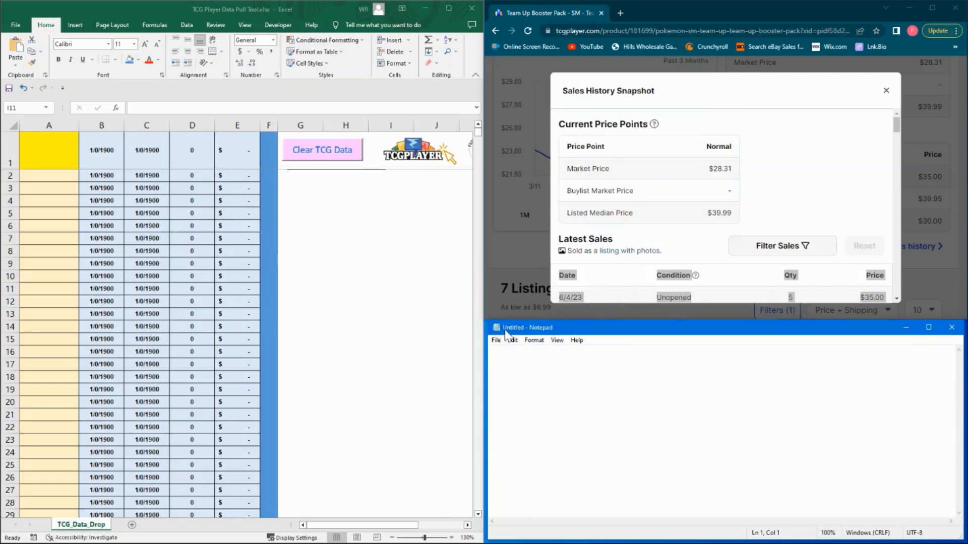
right_click(526, 361)
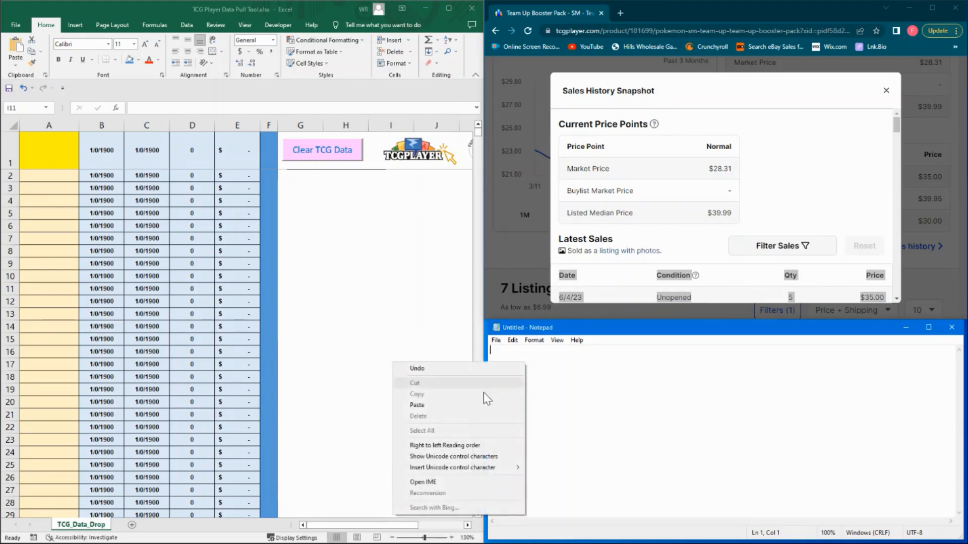
click(477, 405)
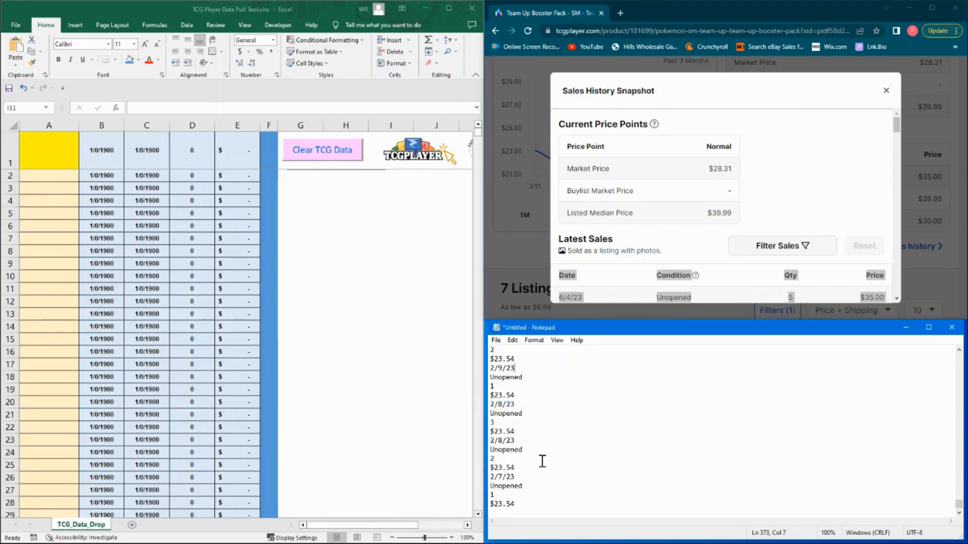
Select and copy all of the pasted sales text in Notepad
scroll(530, 455, up, 4)
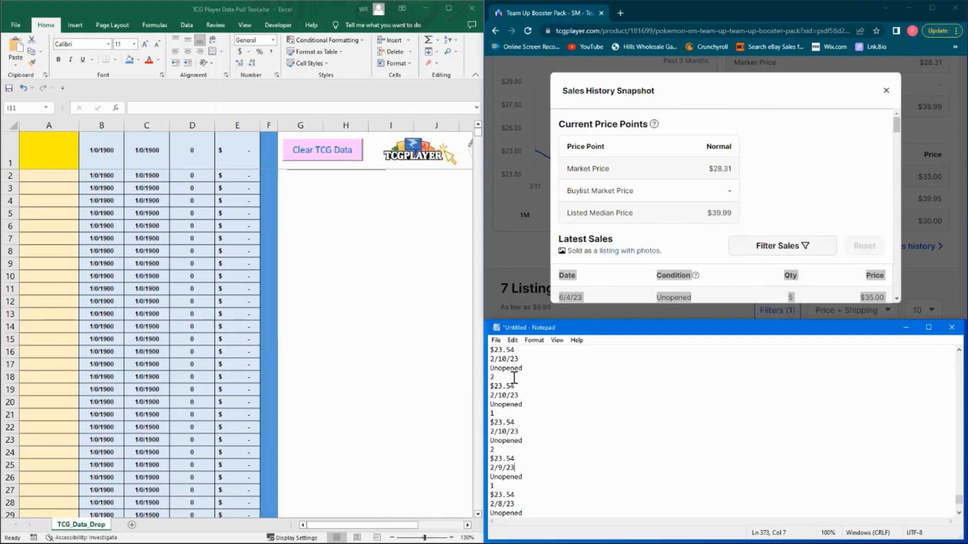
click(562, 395)
key(shift+Down)
key(shift+Down)
key(shift+Down)
key(shift+Down)
key(shift+Down)
key(shift+Down)
key(shift+Down)
key(shift+Down)
key(shift+Down)
key(shift+Down)
key(shift+Down)
key(shift+Down)
key(shift+Down)
key(shift+Down)
key(shift+Down)
key(shift+Down)
key(shift+Down)
key(shift+Down)
key(shift+Down)
key(shift+Down)
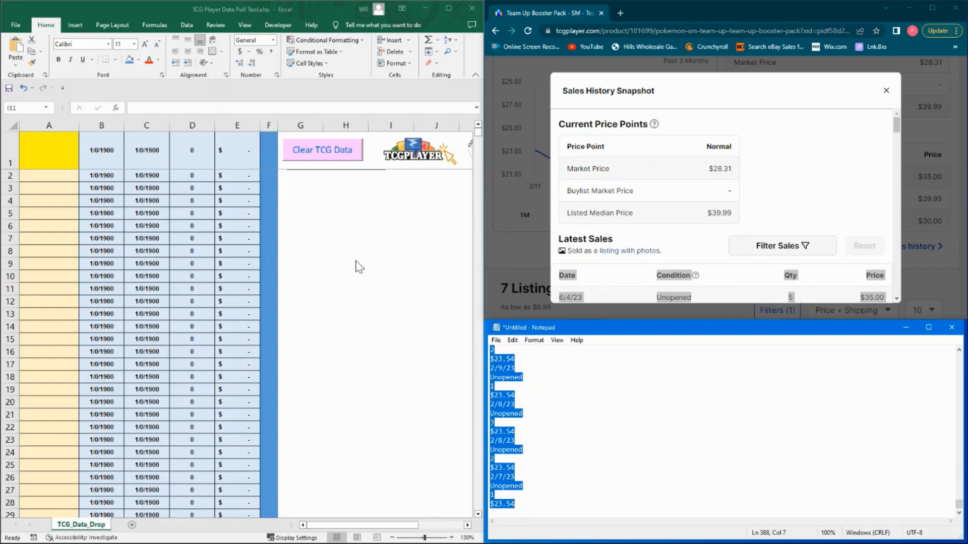
Switch to the Excel workbook and paste the copied sales data as text into cell A1 with Paste Special
click(125, 191)
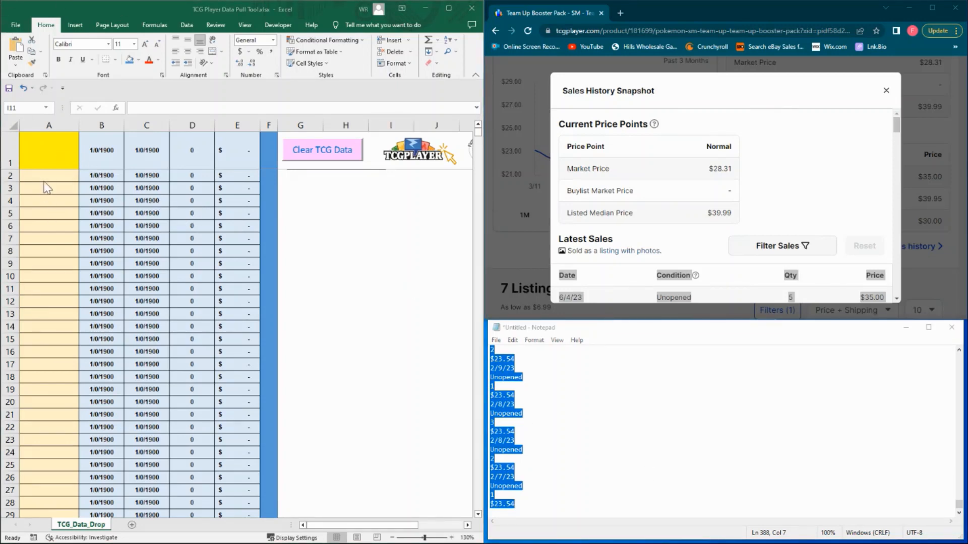
click(50, 156)
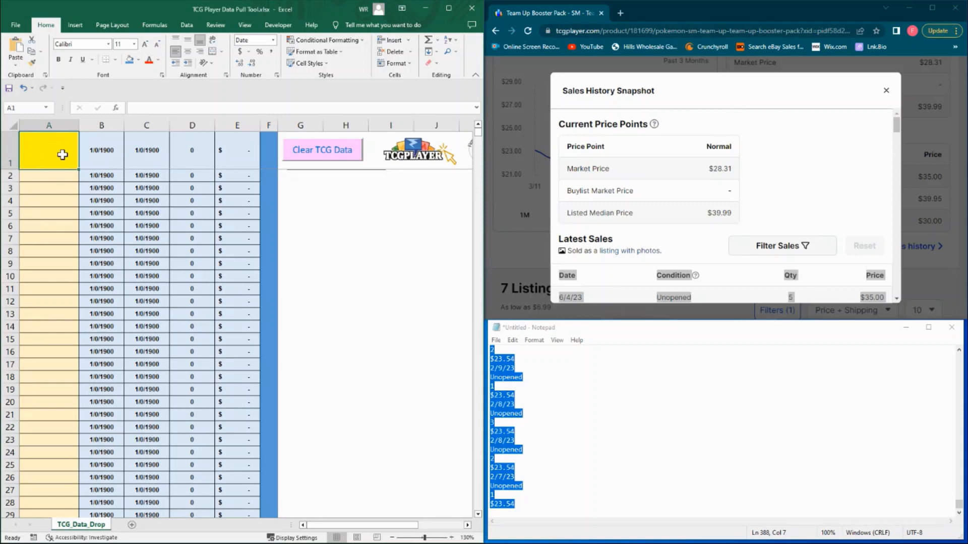
right_click(35, 146)
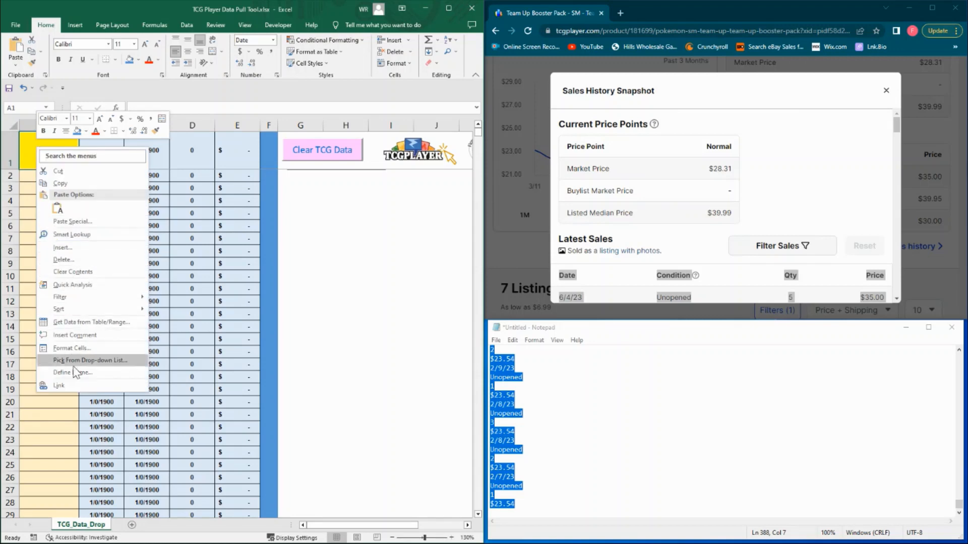
click(74, 222)
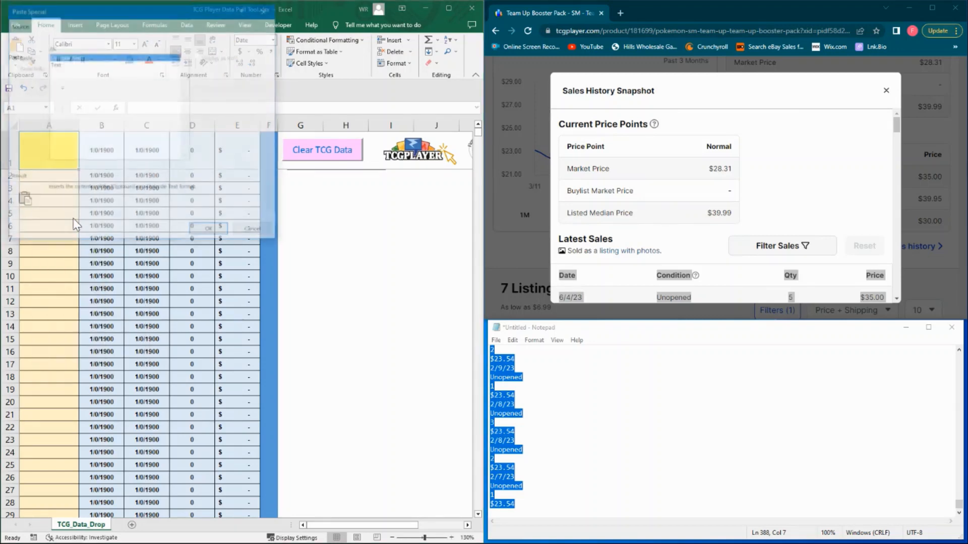
double_click(52, 62)
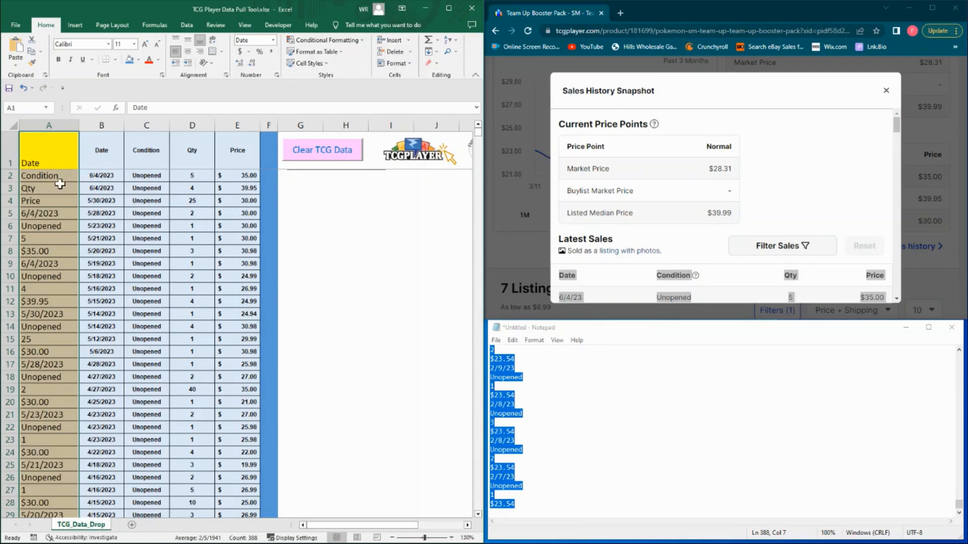
Highlight columns B through E to review the reorganized sales data, and maximize the Excel window
drag(96, 123, 254, 127)
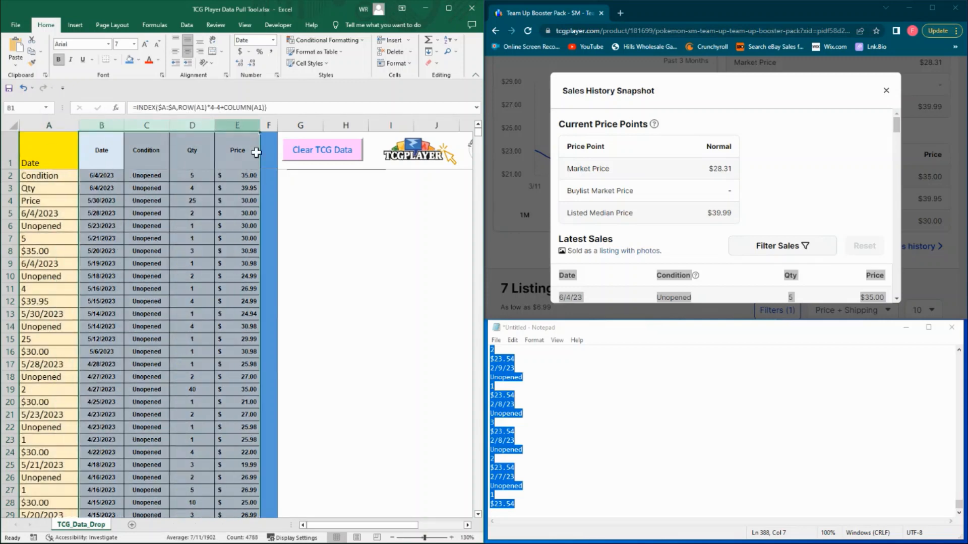
click(300, 238)
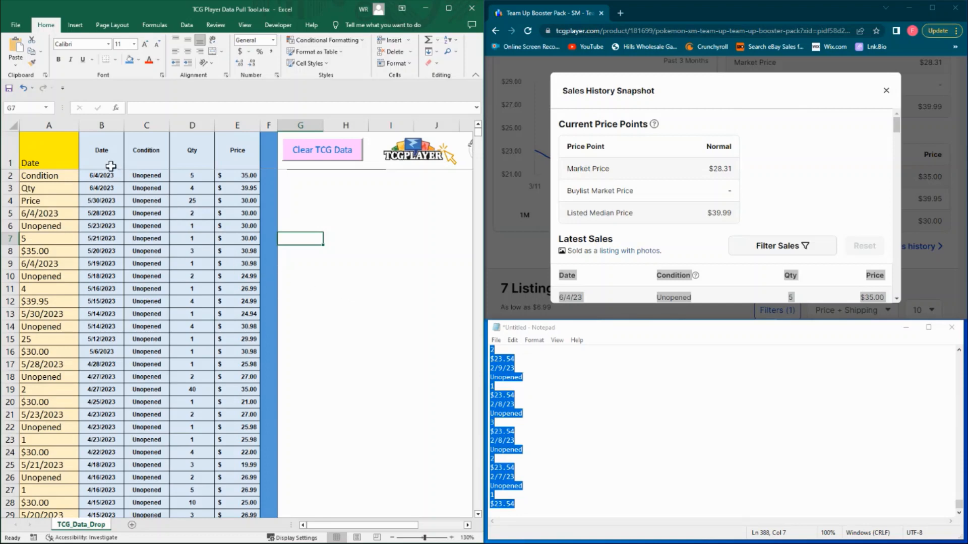
click(447, 7)
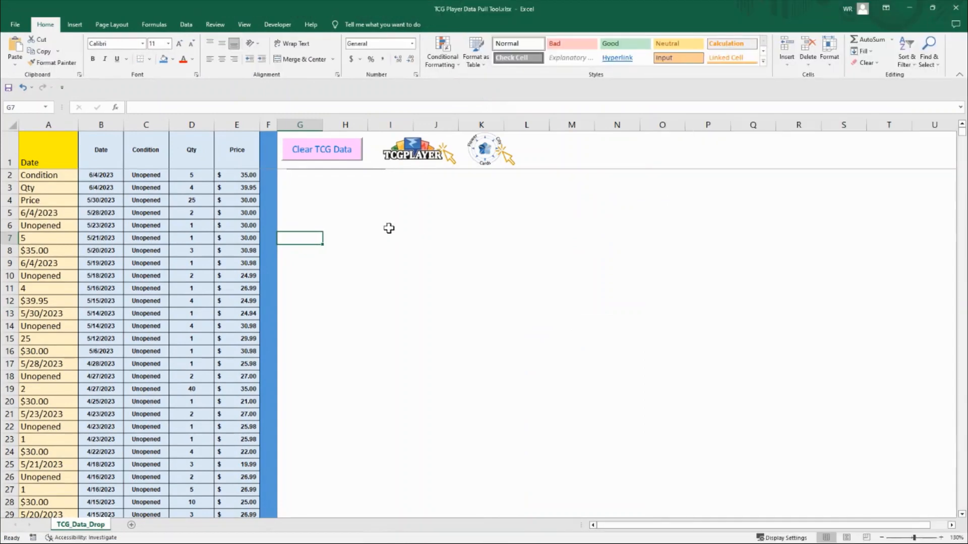
Insert a scatter chart with straight lines and markers from the sales data in B1:E97 and empty its plot
mouse_move(107, 155)
mouse_down()
mouse_move(231, 186)
mouse_move(237, 441)
mouse_move(257, 510)
mouse_move(248, 533)
mouse_move(237, 335)
mouse_move(229, 378)
mouse_up()
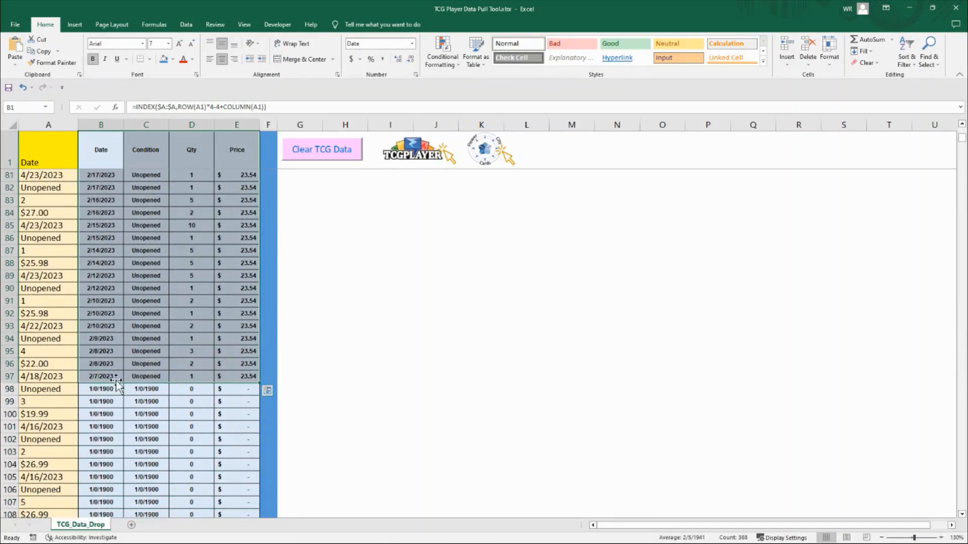
click(74, 25)
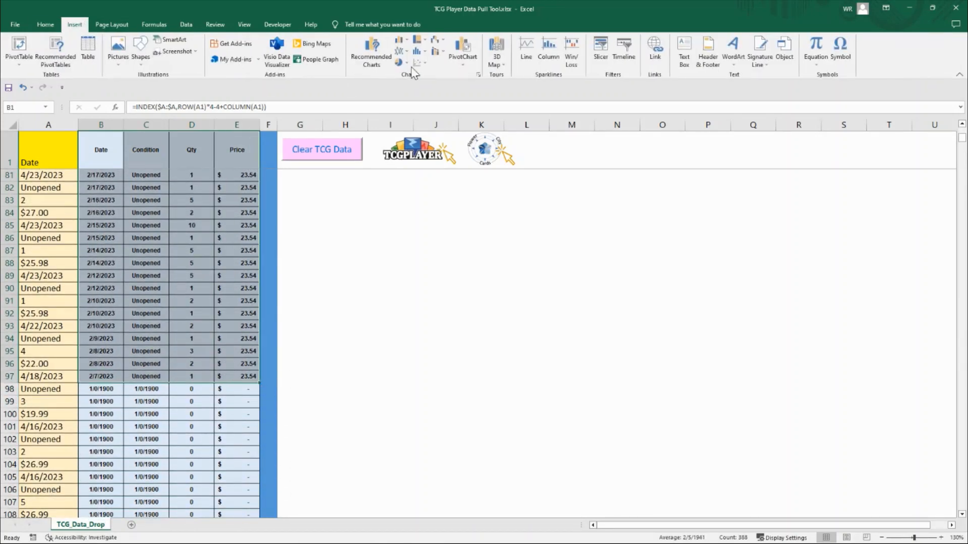
click(419, 63)
click(482, 96)
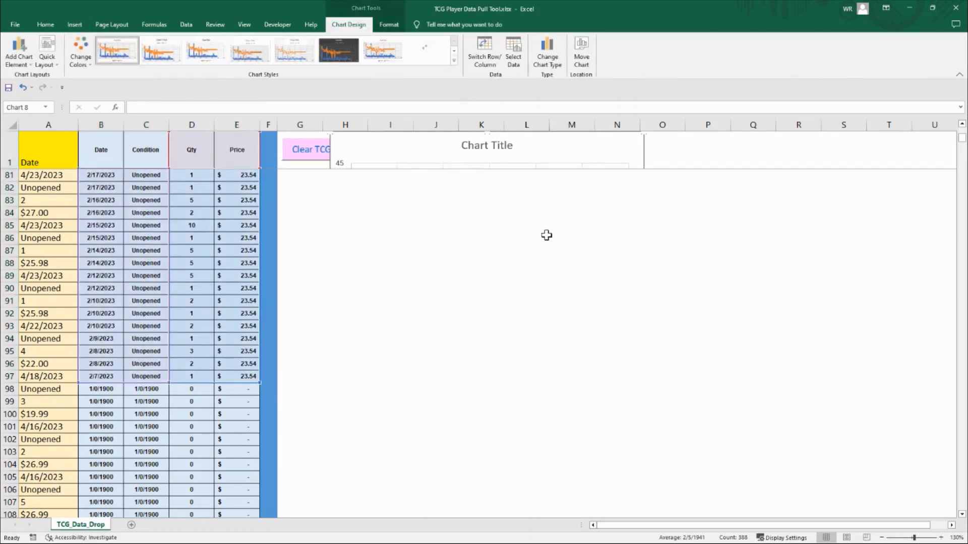
click(676, 144)
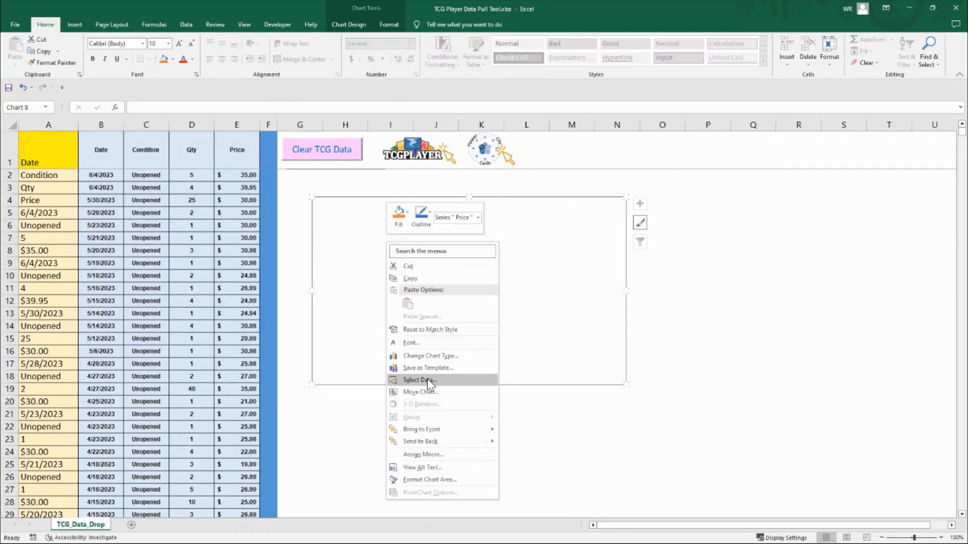
Add a new series to the chart's data source, set its X values to TCG_Data_Drop!$B$2:$B$97 and copy that reference
click(427, 381)
click(362, 272)
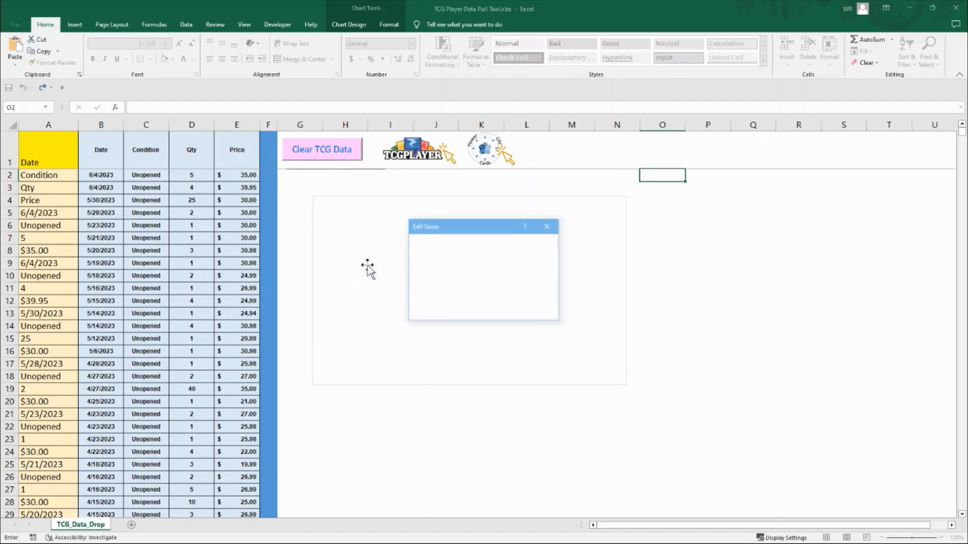
click(506, 273)
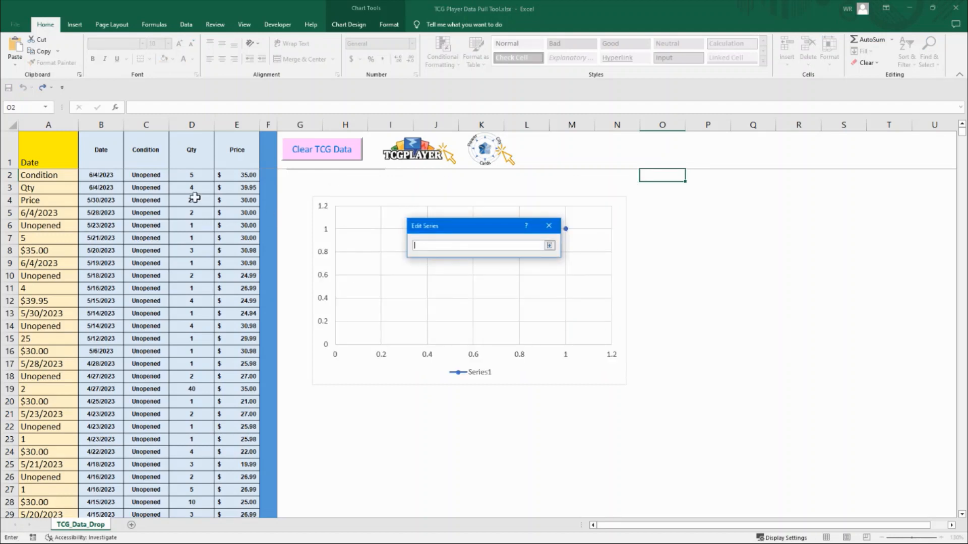
click(109, 174)
drag(110, 173, 111, 519)
key(shift+Down)
key(shift+Down)
key(shift+Down)
key(shift+Down)
key(shift+Down)
key(shift+Down)
key(shift+Down)
key(shift+Down)
key(shift+Down)
key(shift+Down)
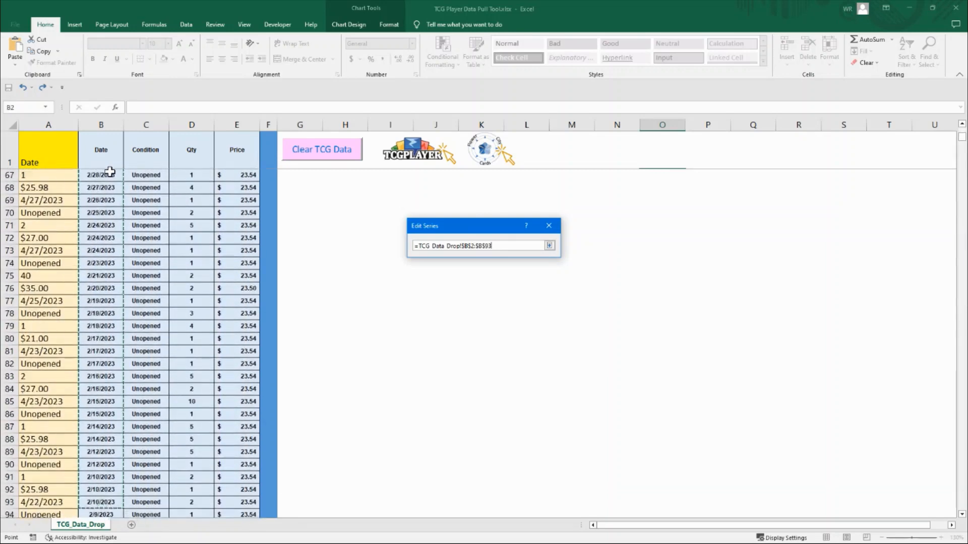
key(shift+Up)
key(shift+Up)
key(shift+Up)
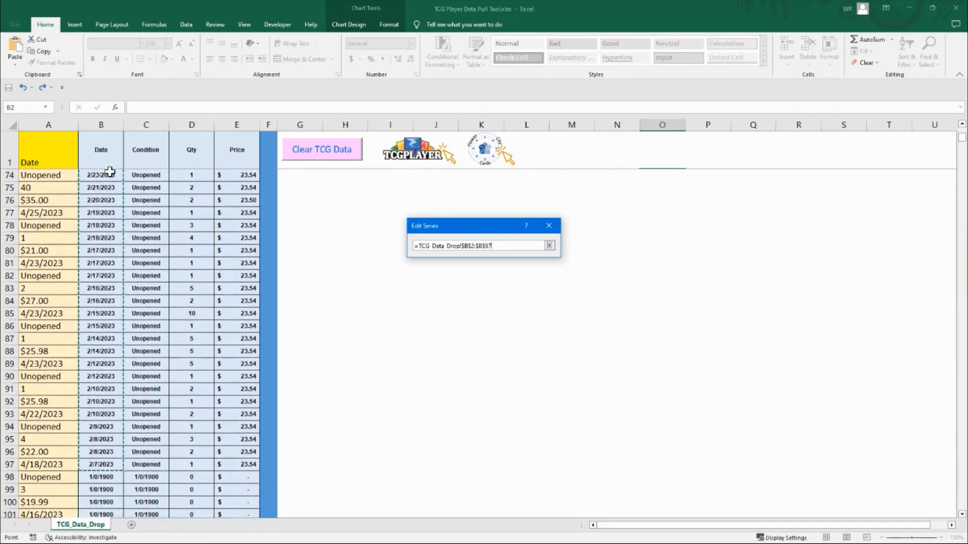
drag(493, 246, 408, 241)
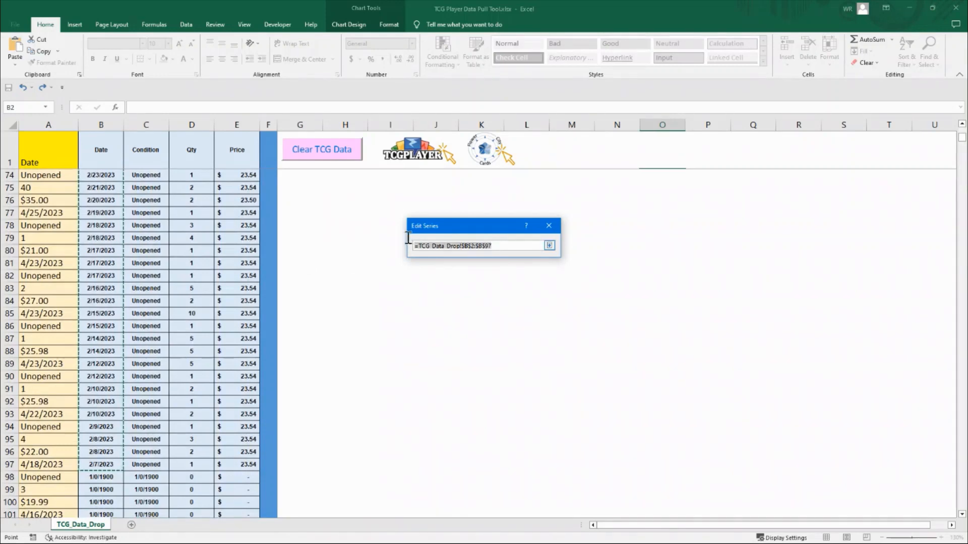
key(ctrl+c)
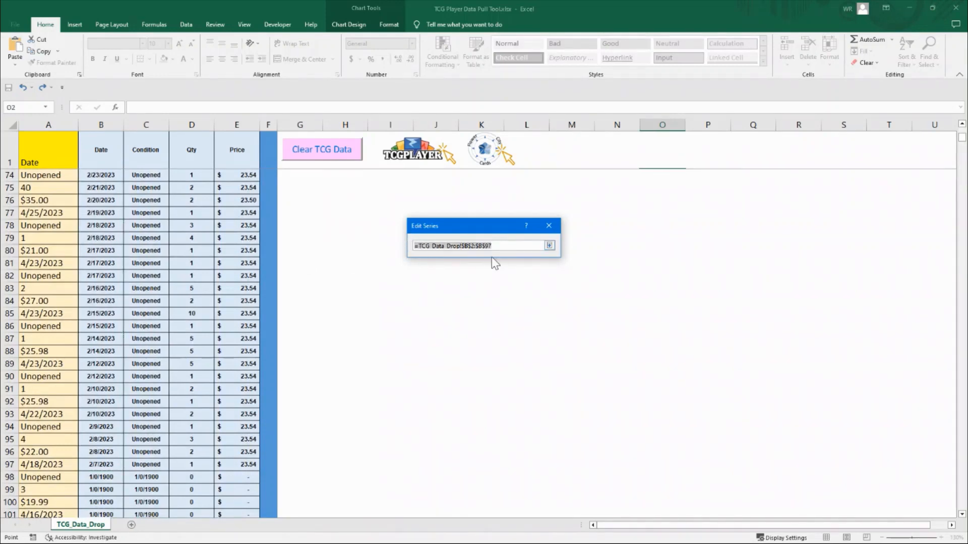
key(Return)
Set the new series' Y values to TCG_Data_Drop!$E$2:$E$97 and accept the chart's data source
click(468, 292)
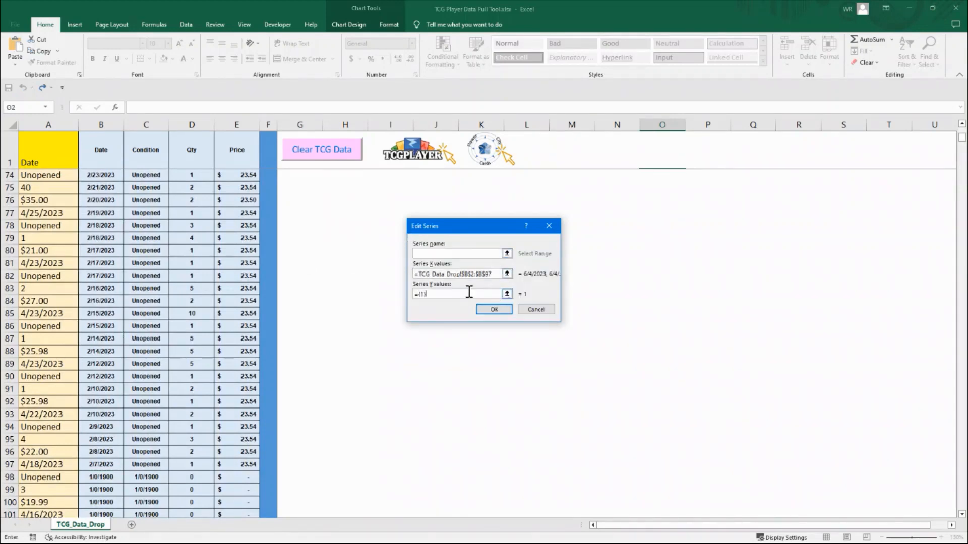
drag(469, 292, 372, 297)
key(ctrl+v)
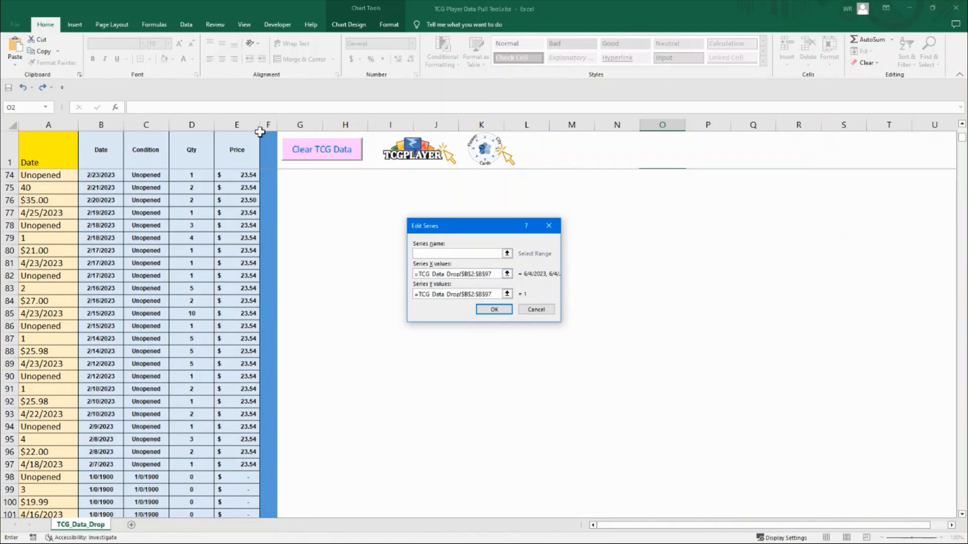
text(e)
click(483, 308)
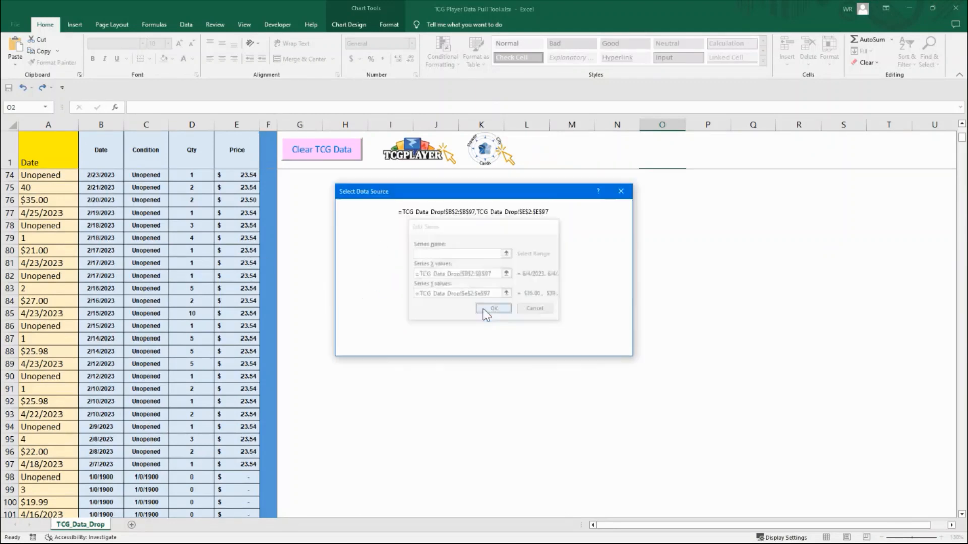
click(555, 343)
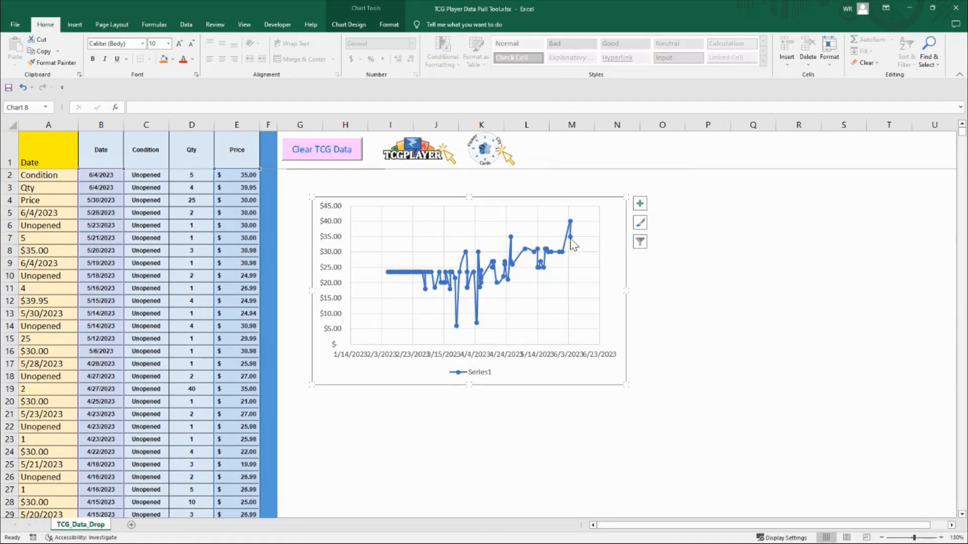
Add a linear trendline to the price series and deselect the chart
right_click(535, 258)
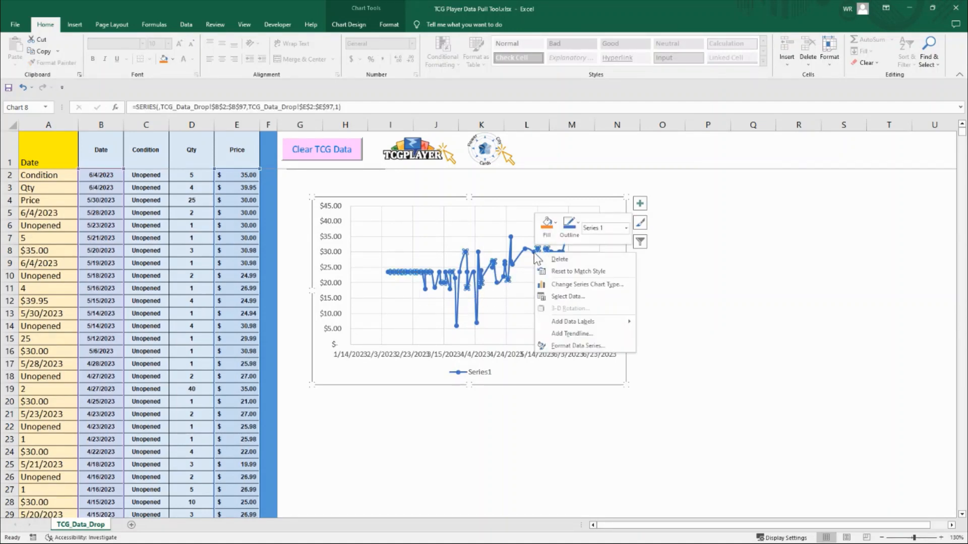
click(581, 333)
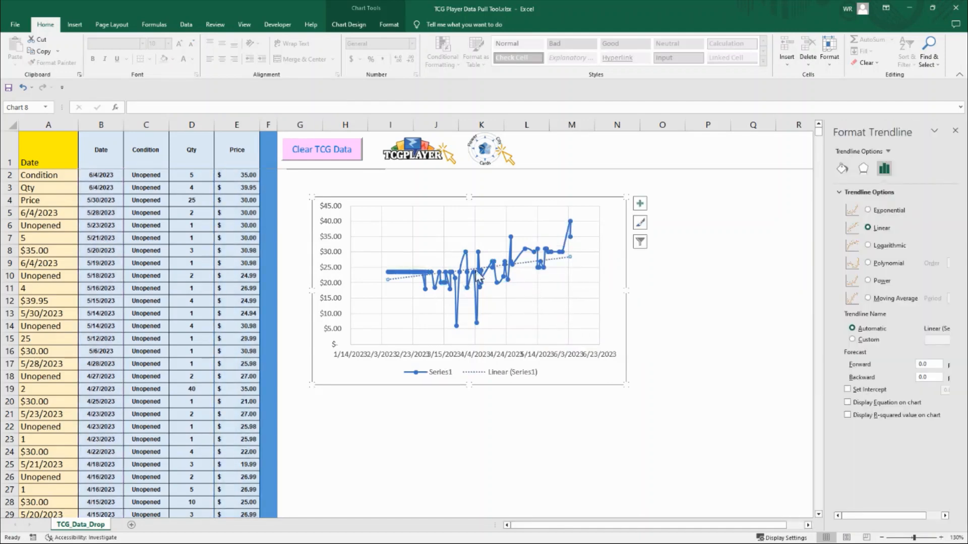
click(955, 131)
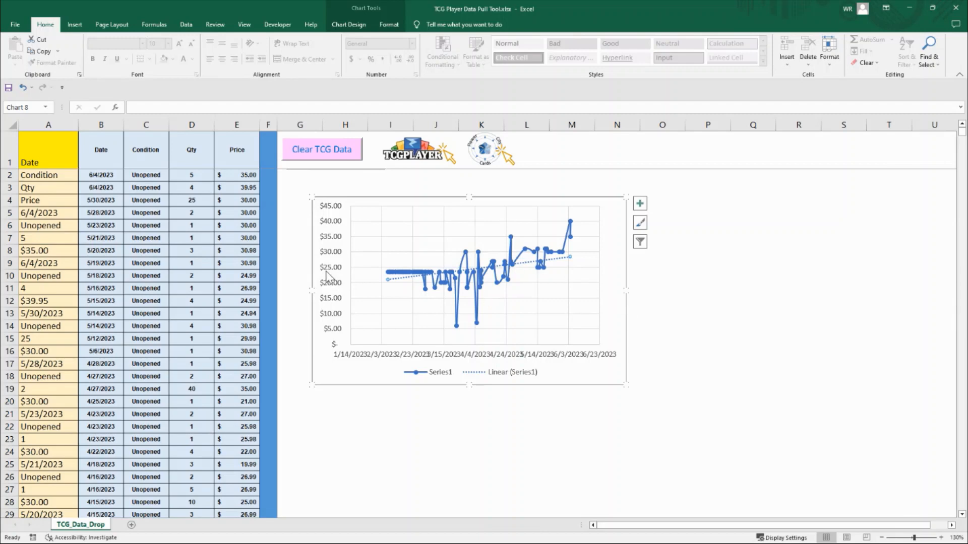
click(202, 235)
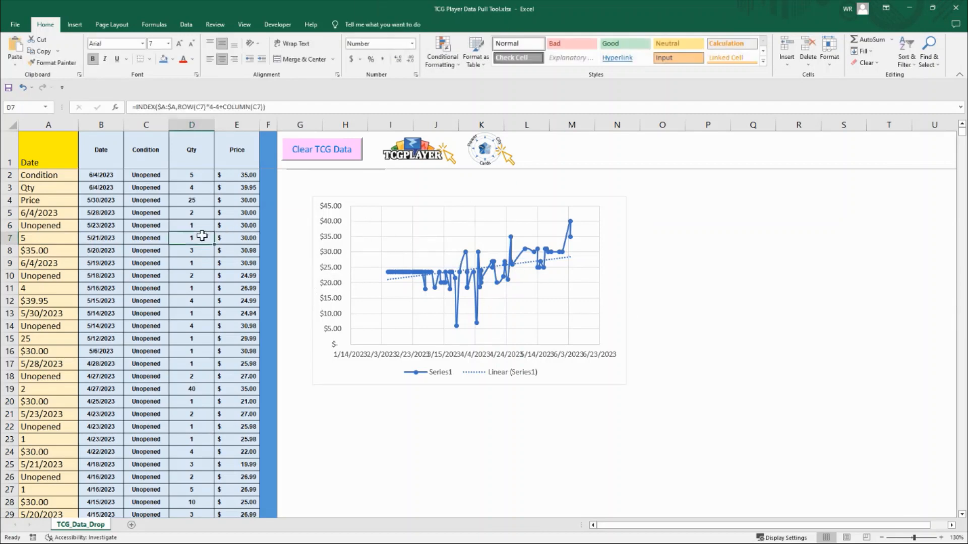
click(218, 186)
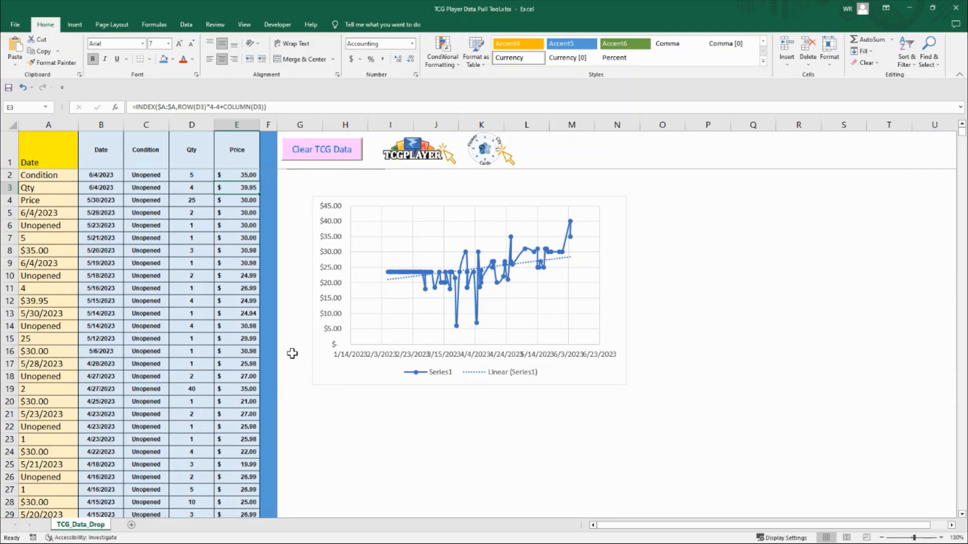
Turn off Design Mode and run Clear TCG Data to empty the sheet's sales data
click(326, 153)
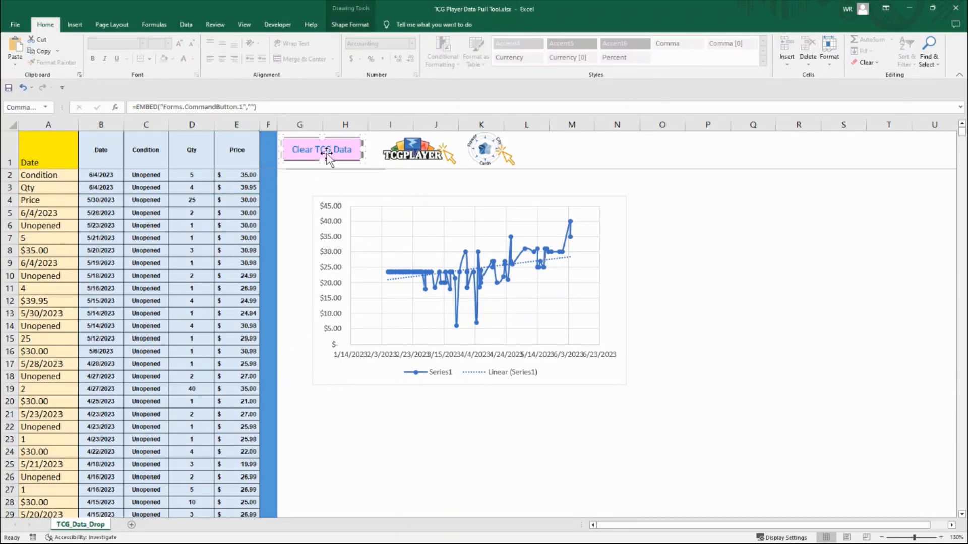
click(350, 24)
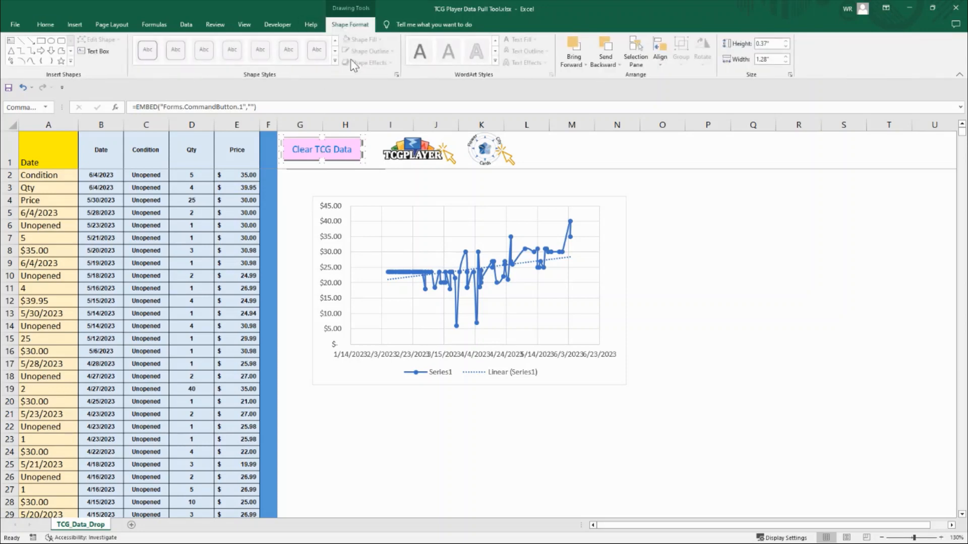
click(277, 28)
click(241, 48)
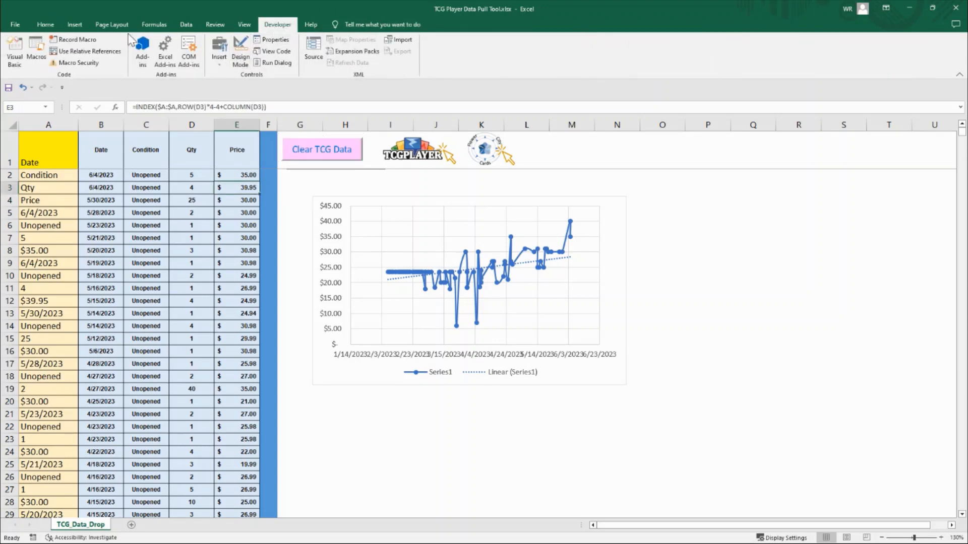
click(46, 24)
click(324, 156)
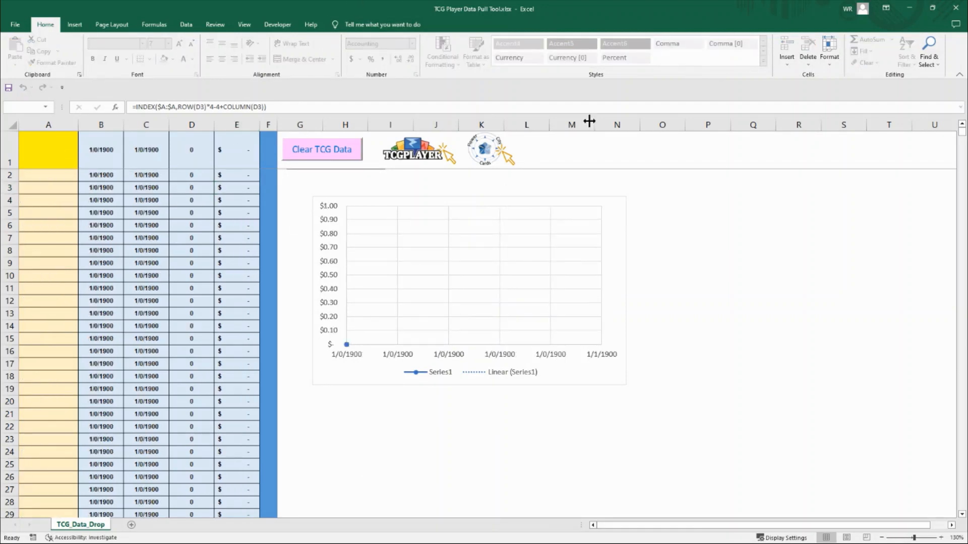
Tile the Excel window beside the TCGplayer browser window and close the Sales History Snapshot
drag(706, 7, 0, 76)
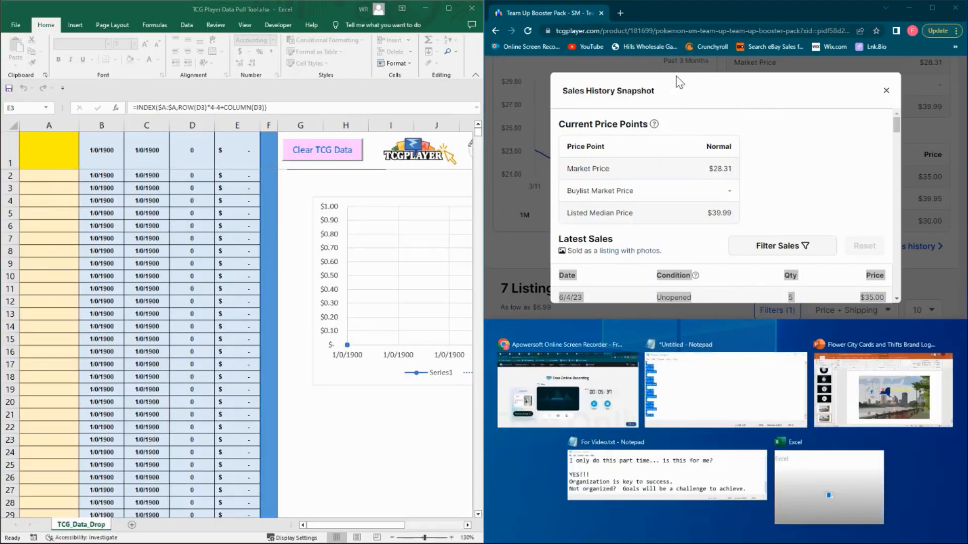
click(676, 31)
click(886, 91)
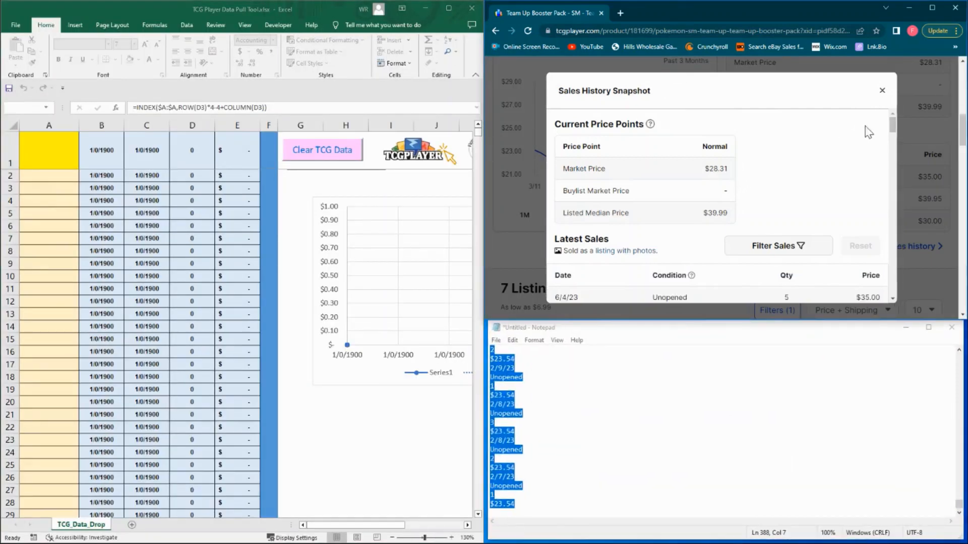
Return to the first page of the "team up" search results and open the Latias & Latios GX (Alternate Full Art) product
scroll(858, 156, up, 10)
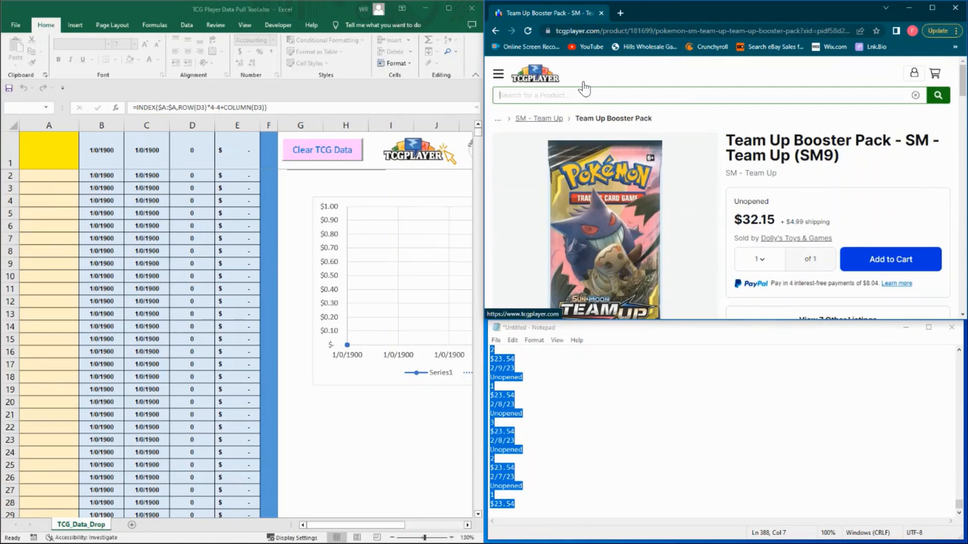
click(496, 31)
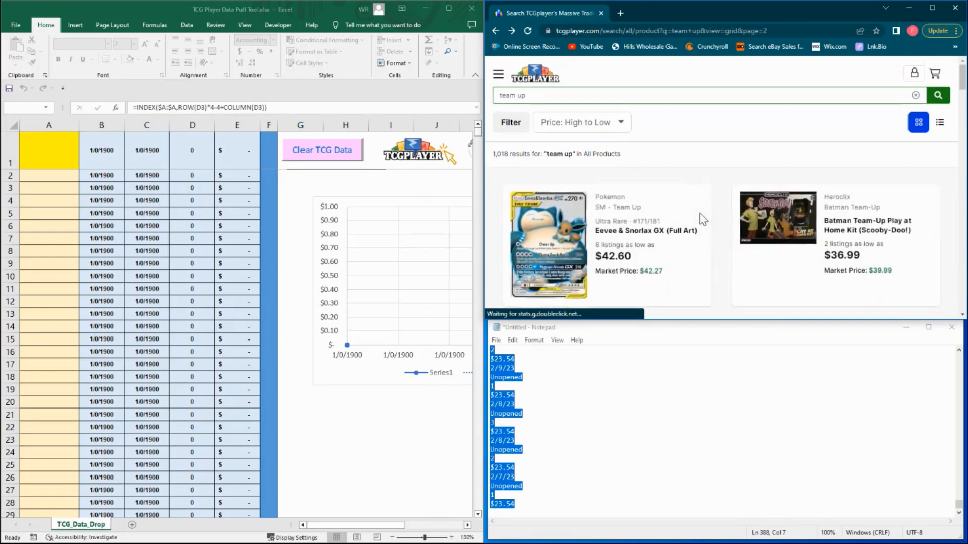
click(496, 32)
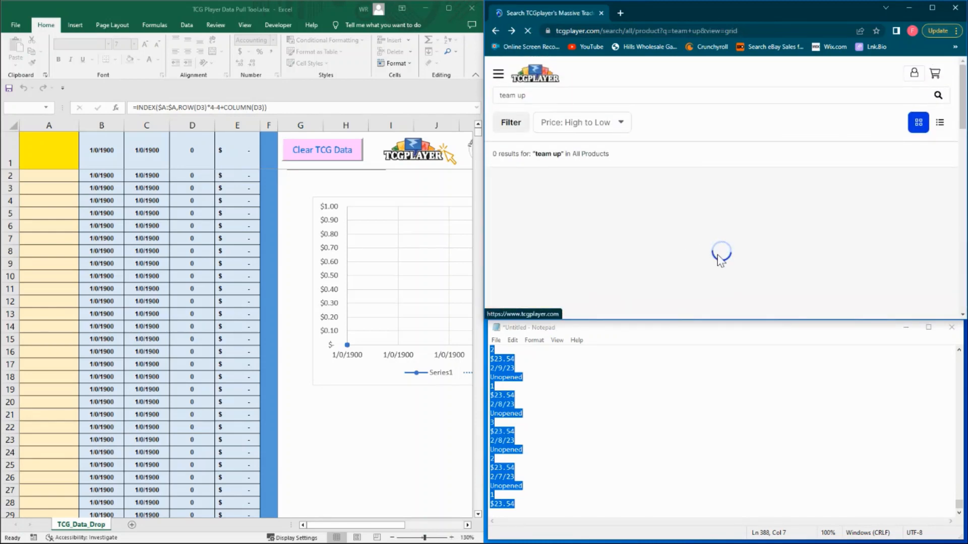
click(738, 222)
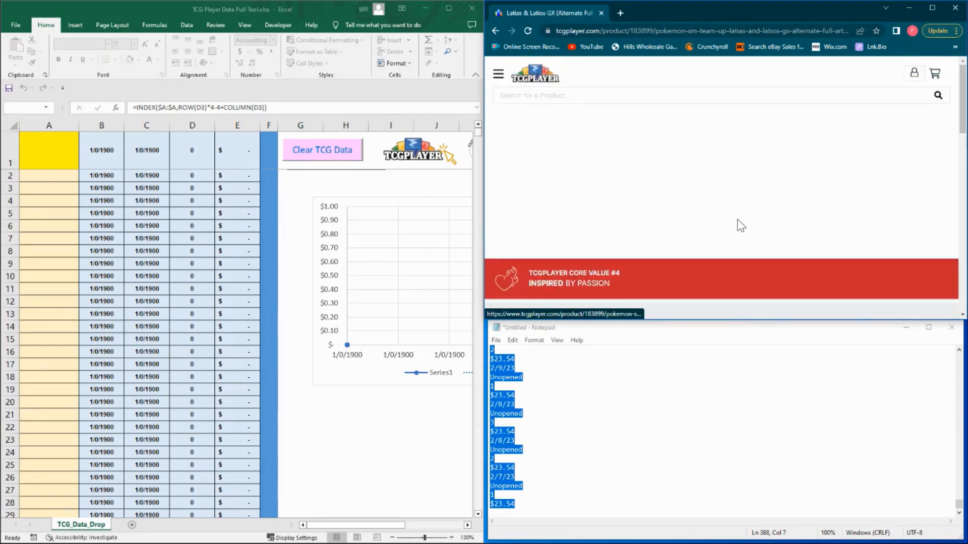
Open the full sales history of the Latias & Latios GX card
scroll(680, 194, down, 8)
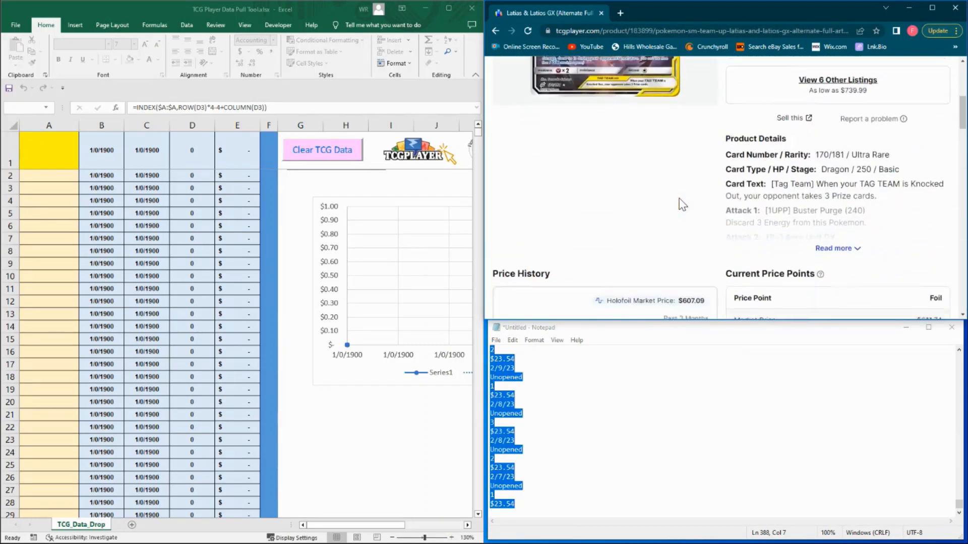
scroll(682, 199, down, 2)
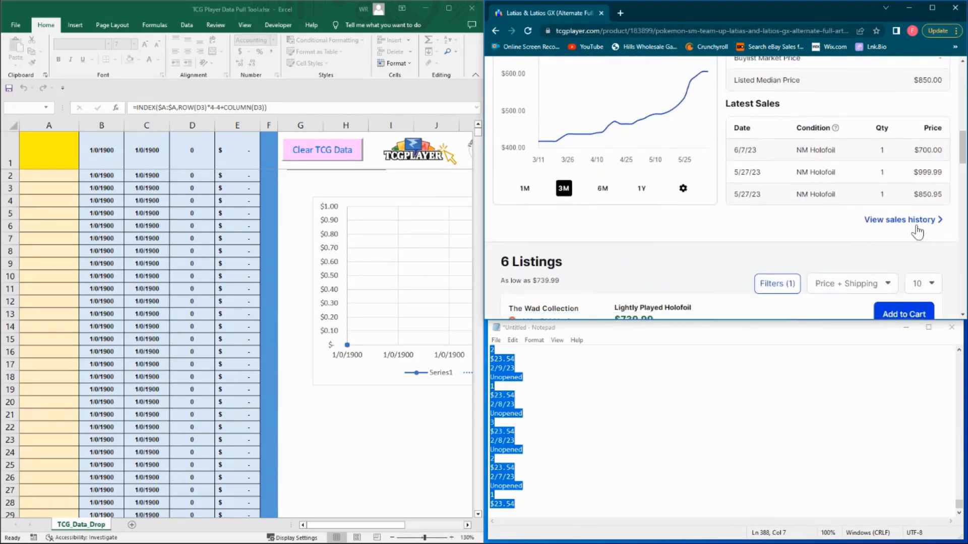
click(917, 222)
scroll(561, 161, down, 3)
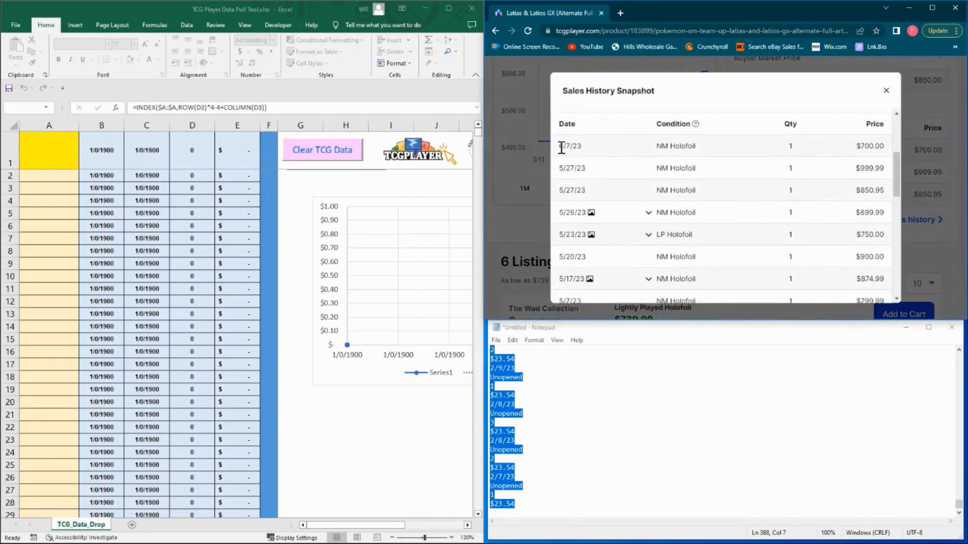
Load the remaining sales in the Sales History Snapshot and copy the whole Latest Sales table including its header row
drag(561, 123, 873, 269)
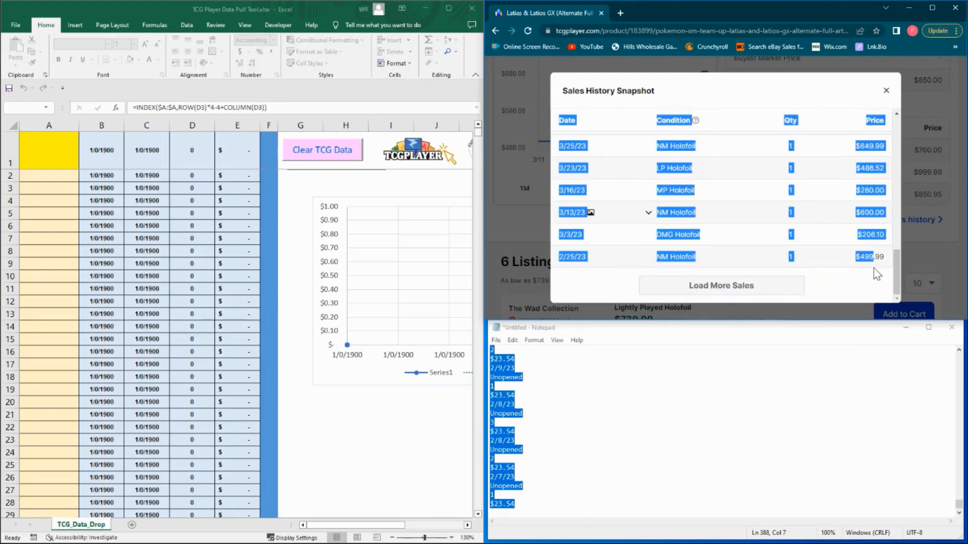
click(795, 283)
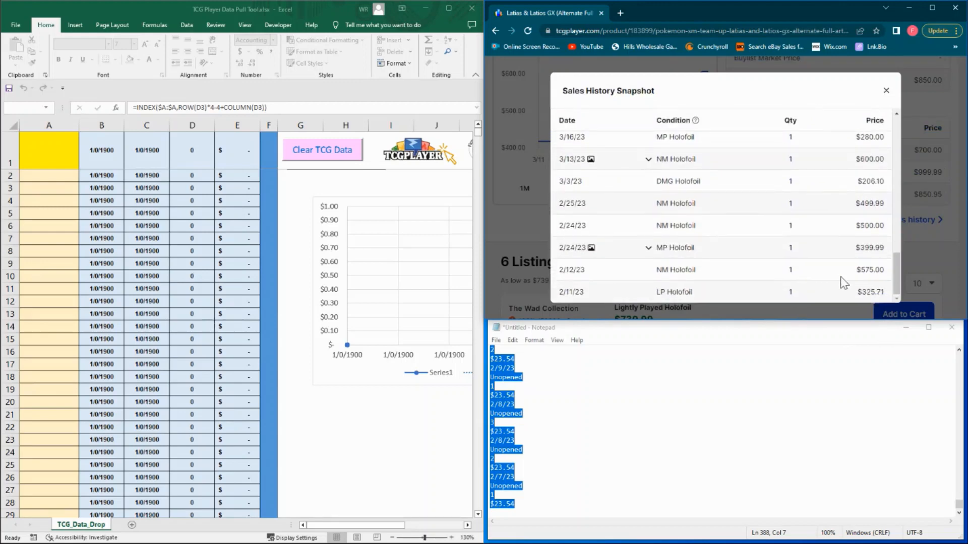
drag(883, 292, 566, 276)
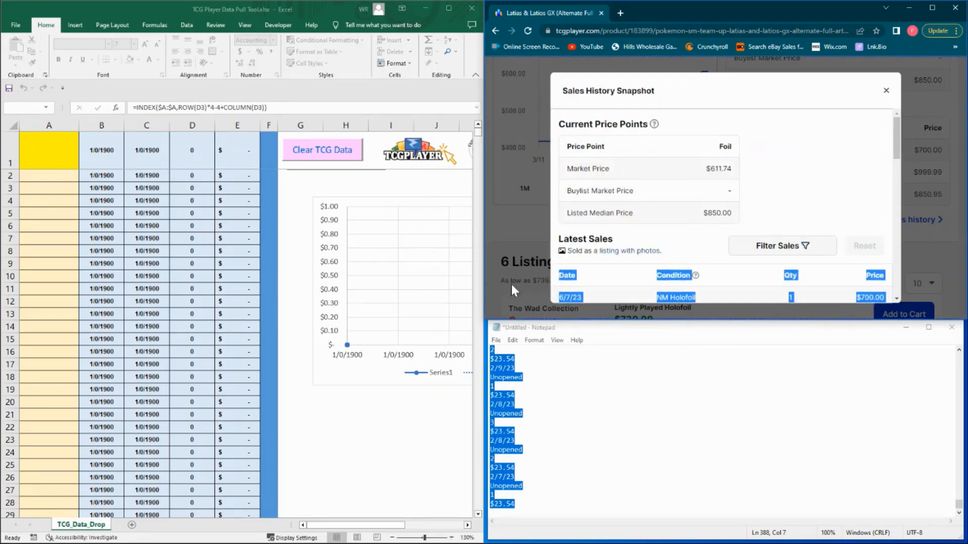
Replace all the old text in Notepad with the copied Latias & Latios GX sales
click(552, 386)
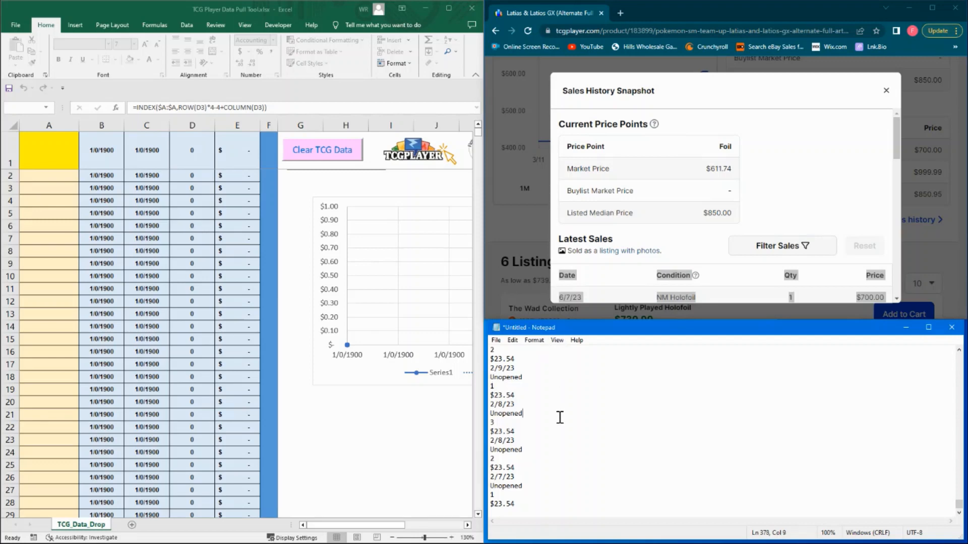
key(ctrl+a)
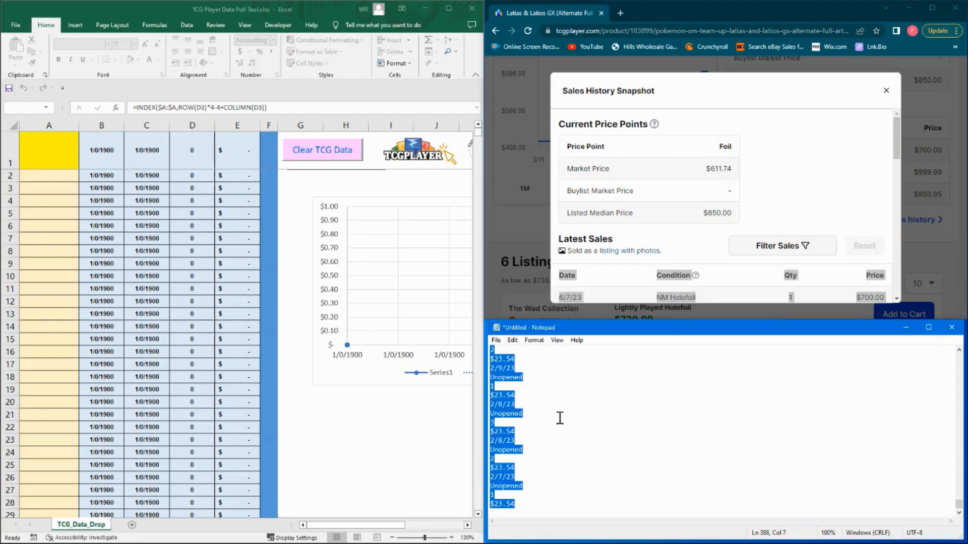
key(ctrl+x)
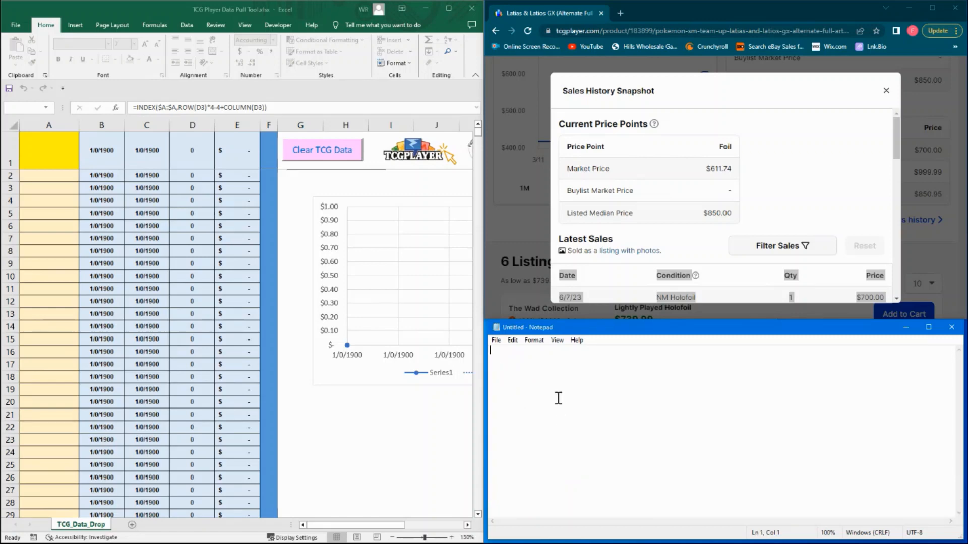
key(ctrl+v)
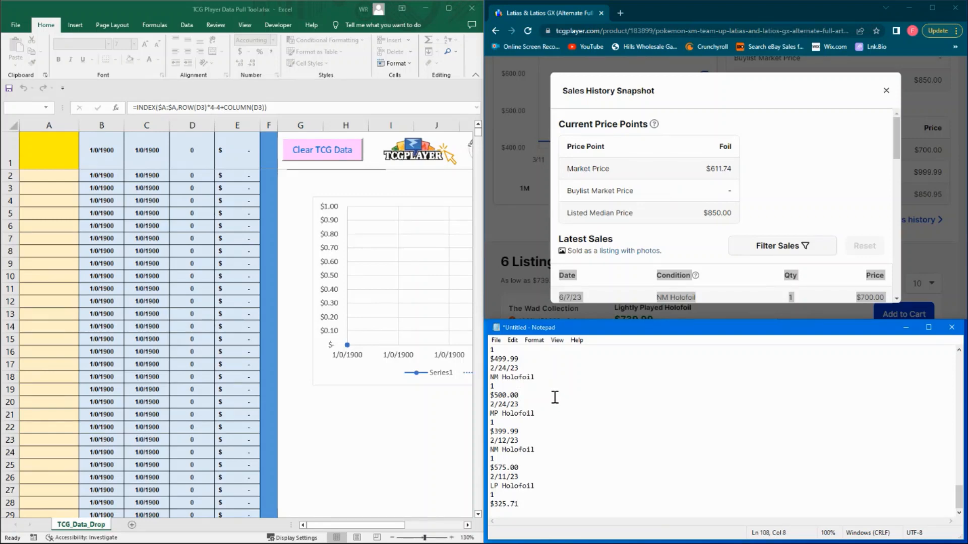
Copy the entire sales text from Notepad into Excel, starting at cell A1 of the TCG_Data_Drop sheet
key(ctrl+a)
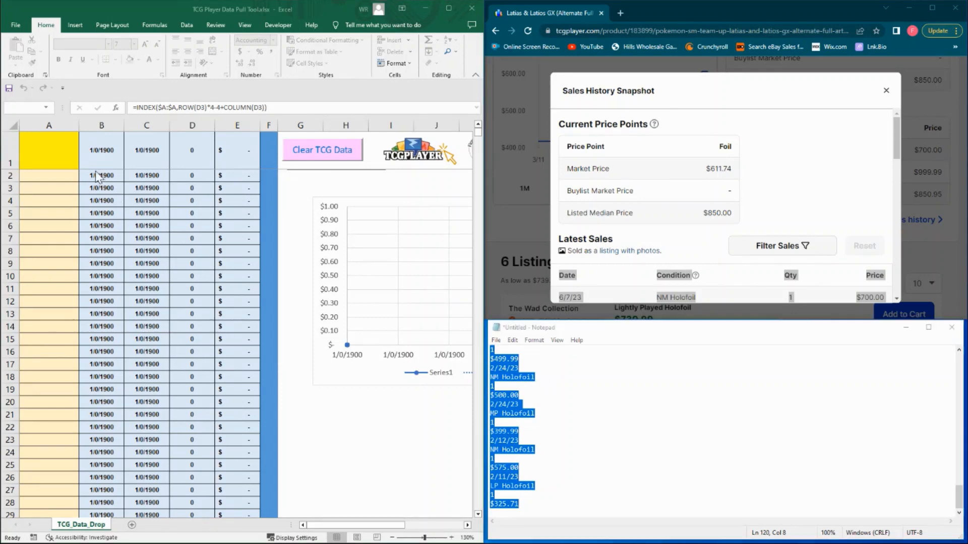
click(61, 155)
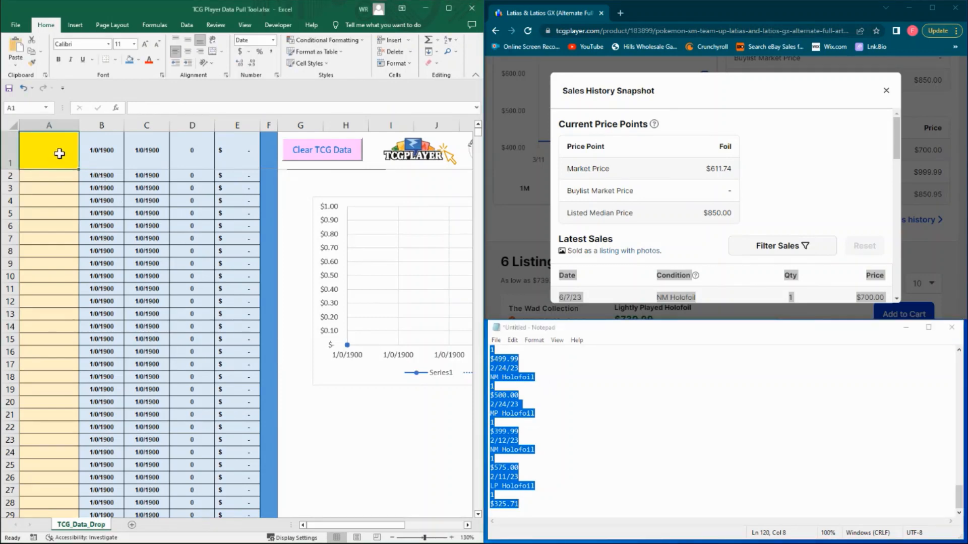
key(ctrl+v)
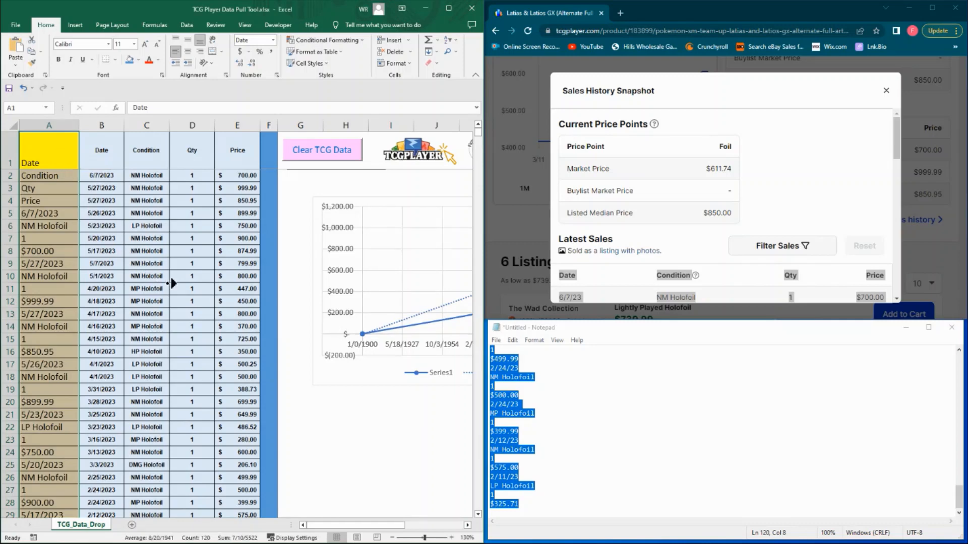
Select the price series in the chart and check its data range against the last row filled with sales
scroll(174, 282, right, 2)
scroll(208, 280, down, 1)
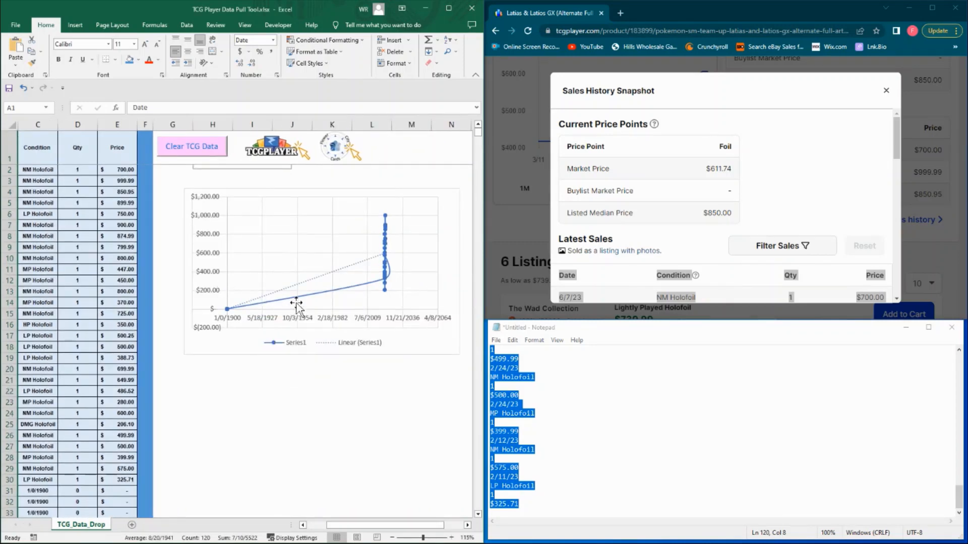
scroll(65, 280, left, 2)
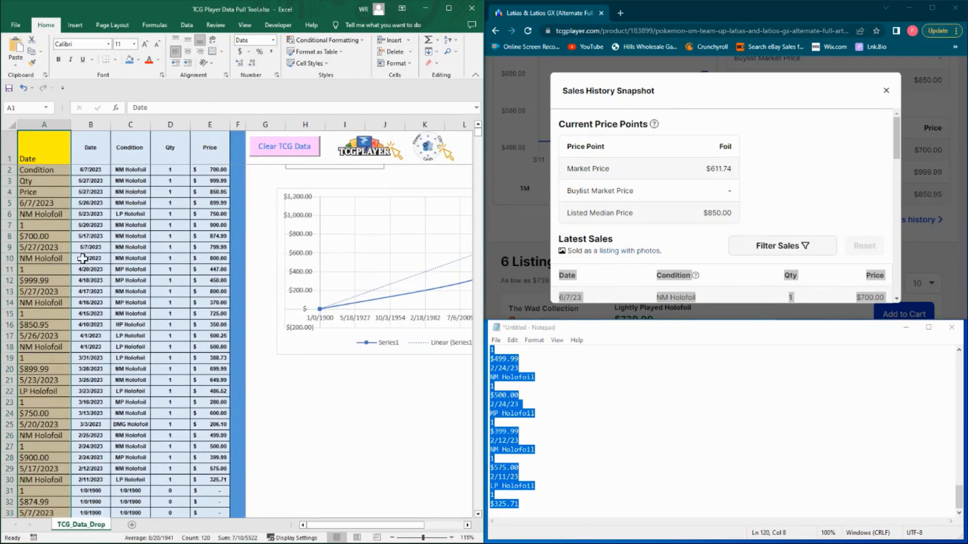
scroll(101, 240, right, 2)
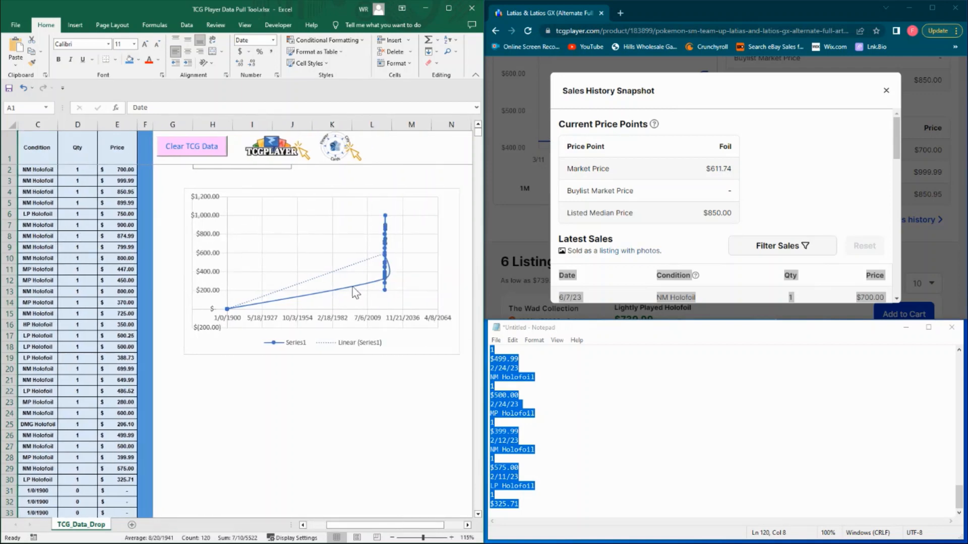
click(355, 292)
scroll(12, 257, left, 2)
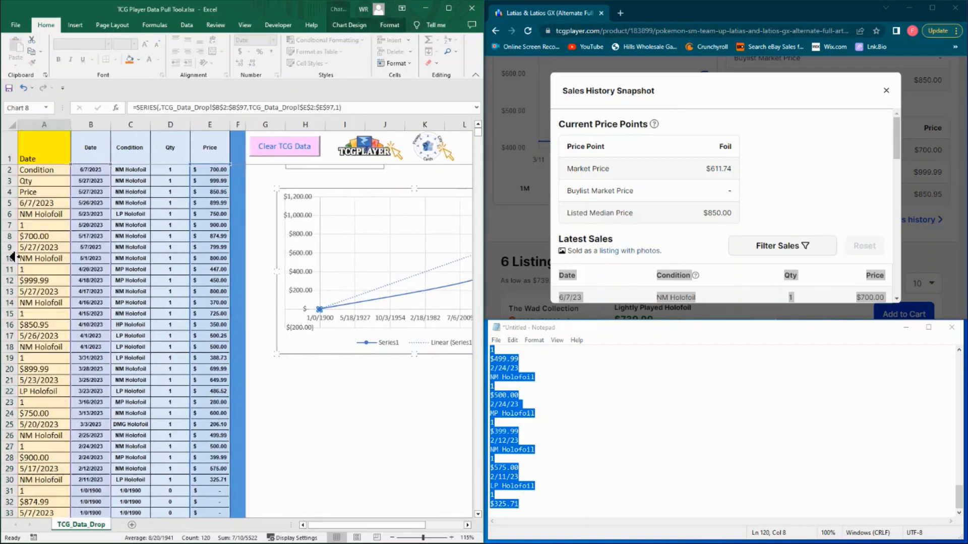
scroll(93, 240, down, 3)
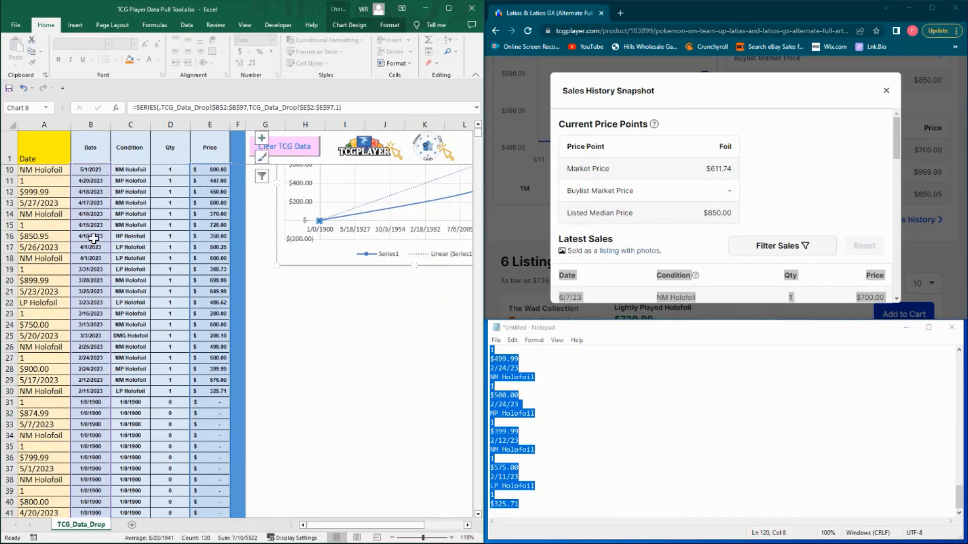
scroll(93, 240, up, 3)
scroll(136, 224, right, 2)
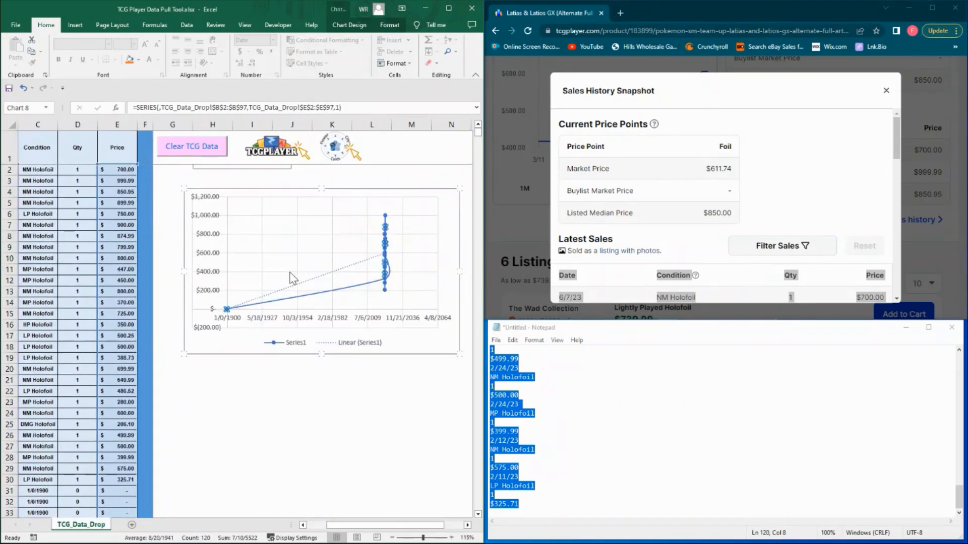
scroll(169, 232, down, 4)
scroll(75, 305, left, 1)
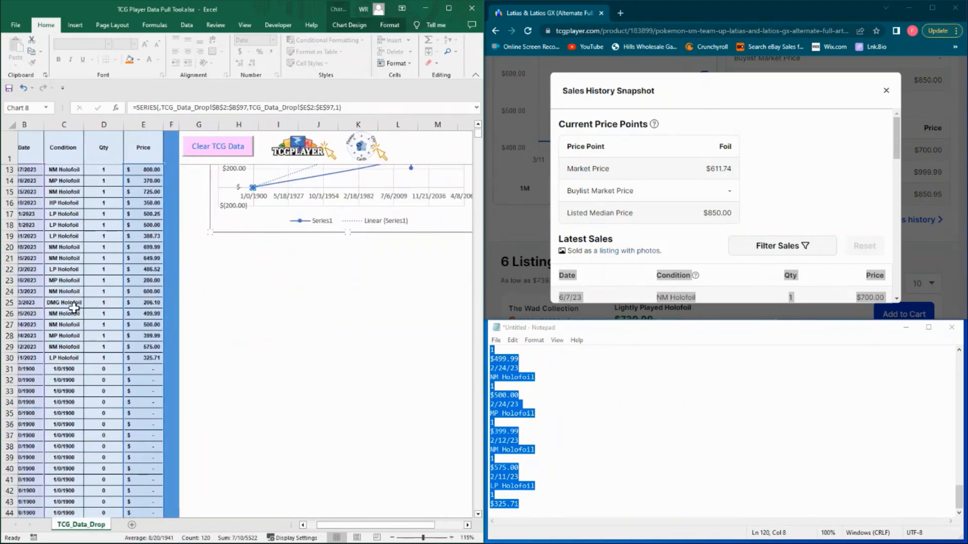
scroll(74, 308, left, 2)
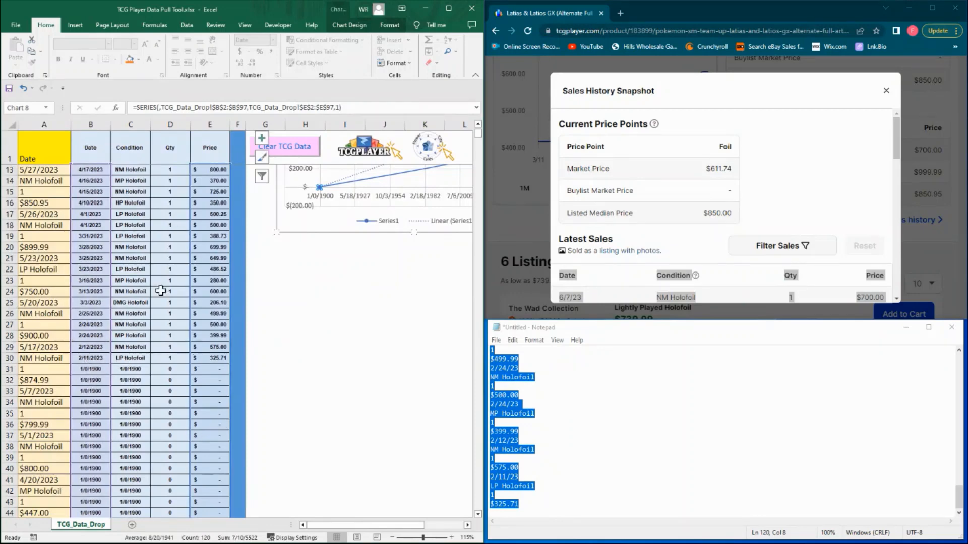
scroll(228, 274, up, 4)
scroll(228, 270, right, 2)
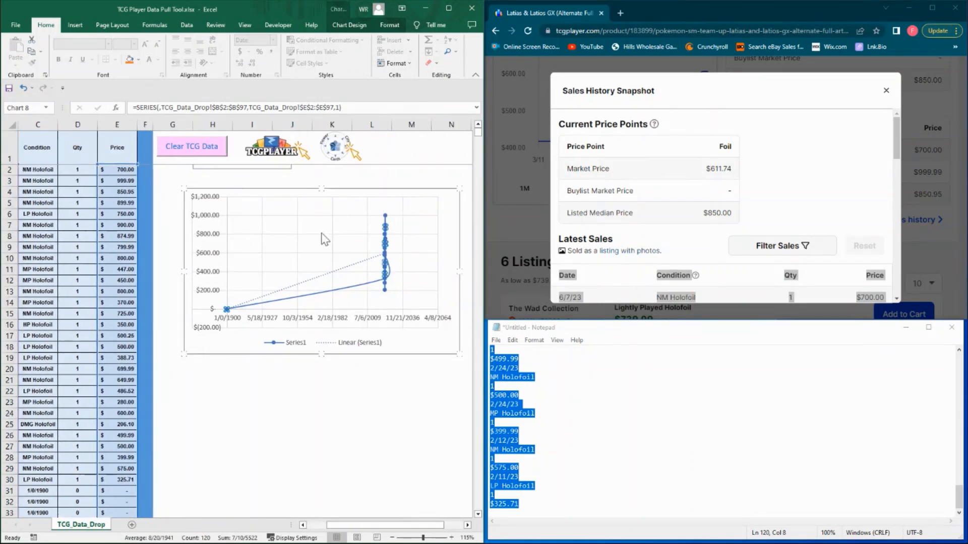
scroll(172, 332, down, 4)
scroll(181, 341, left, 1)
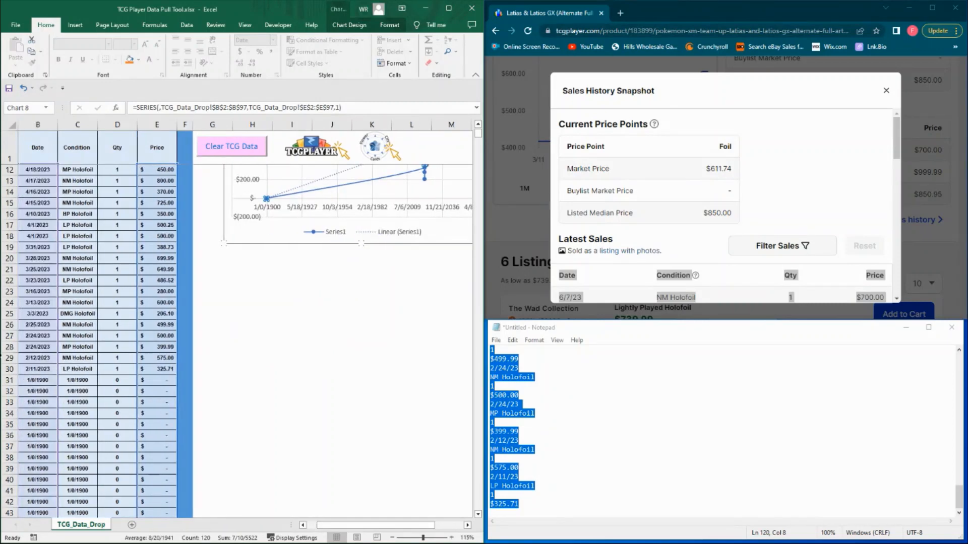
scroll(125, 411, left, 1)
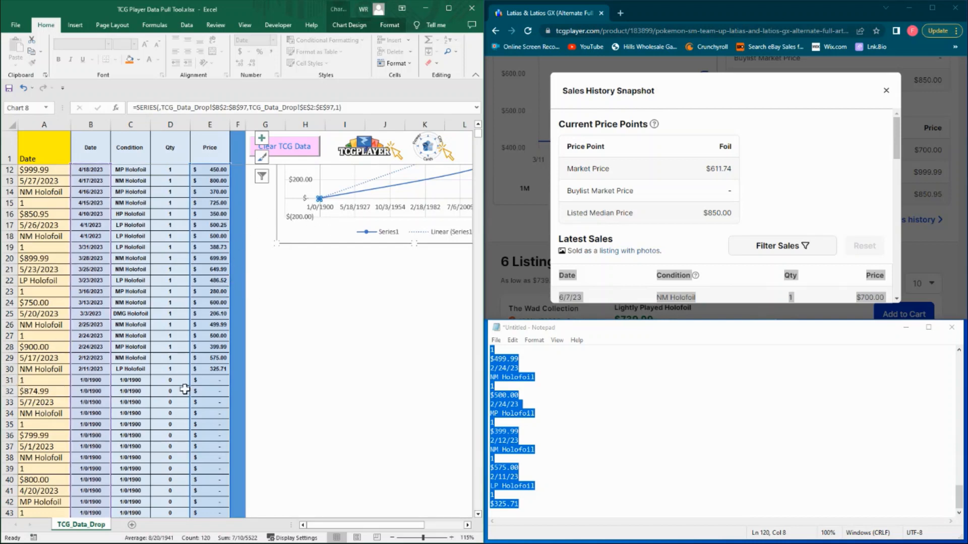
scroll(355, 222, up, 4)
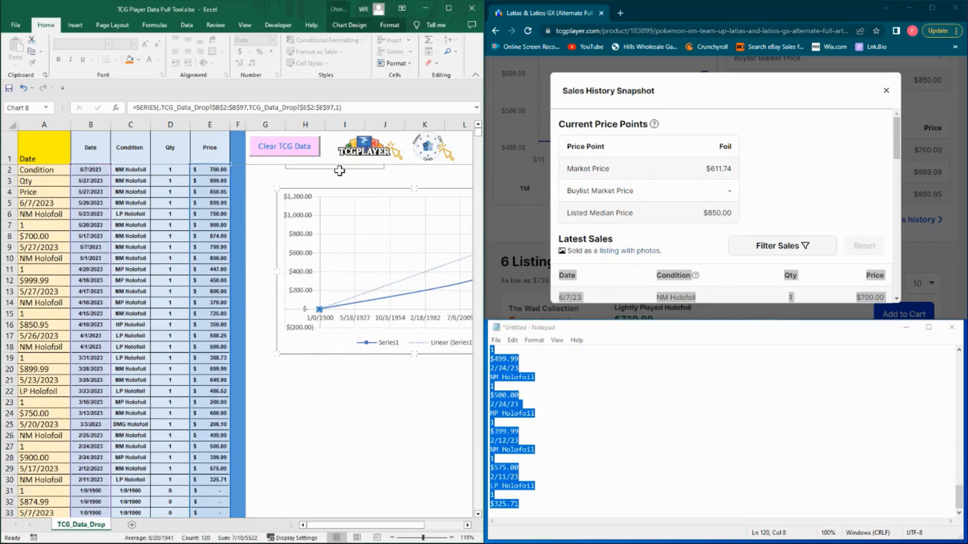
Change the chart's series formula so both the date and price ranges end at row 30 (B2:B30 and E2:E30)
click(246, 109)
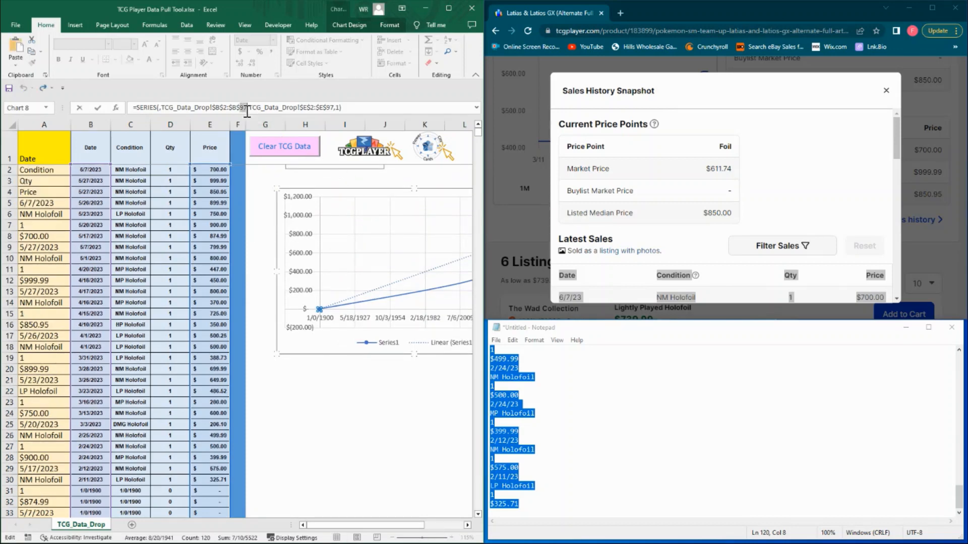
text(30)
drag(327, 107, 336, 109)
key(Return)
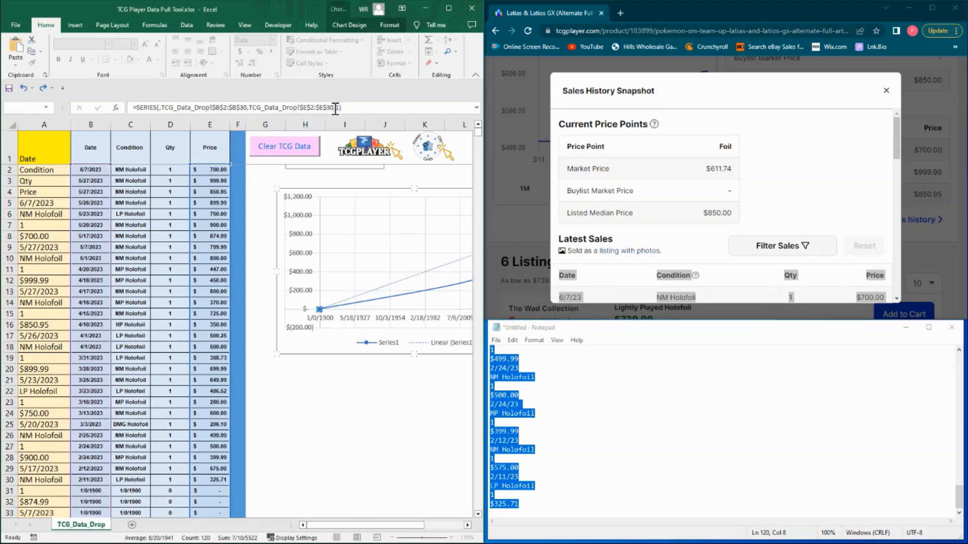
middle_click(287, 329)
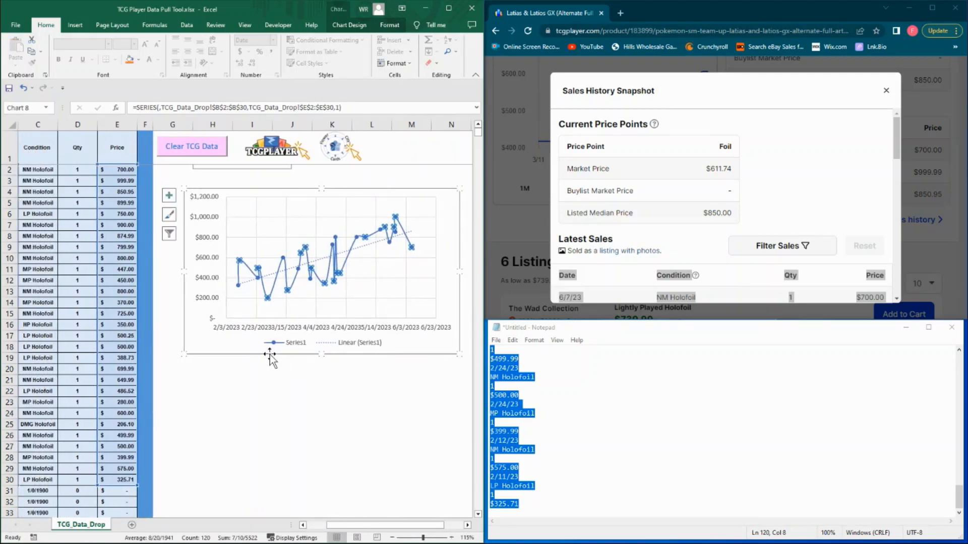
Maximize the Excel window and deselect the price chart
click(448, 8)
middle_click(557, 348)
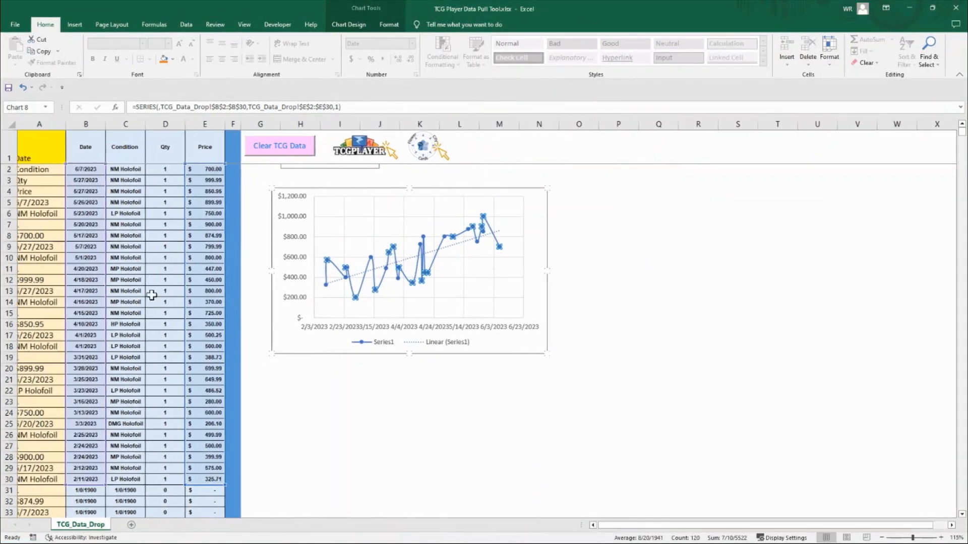
click(618, 260)
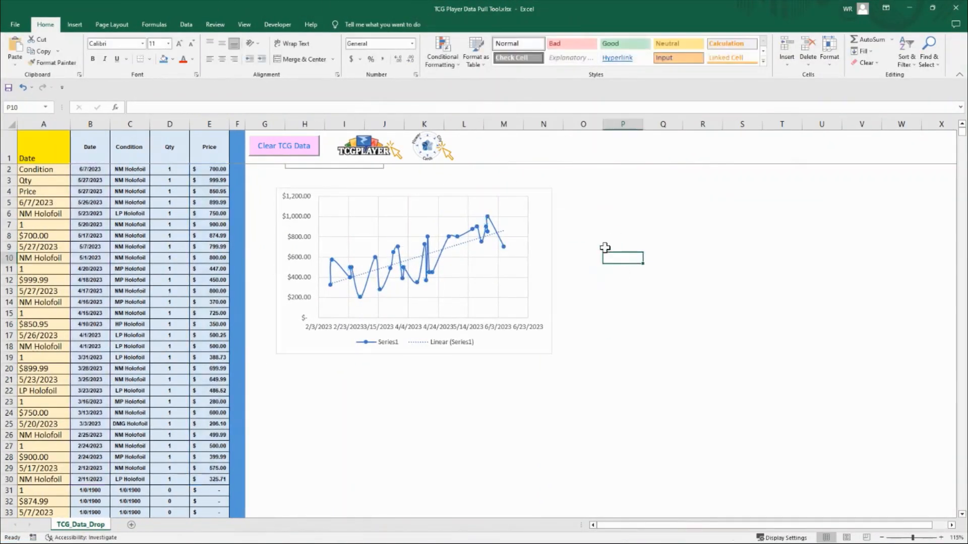
click(327, 170)
click(396, 180)
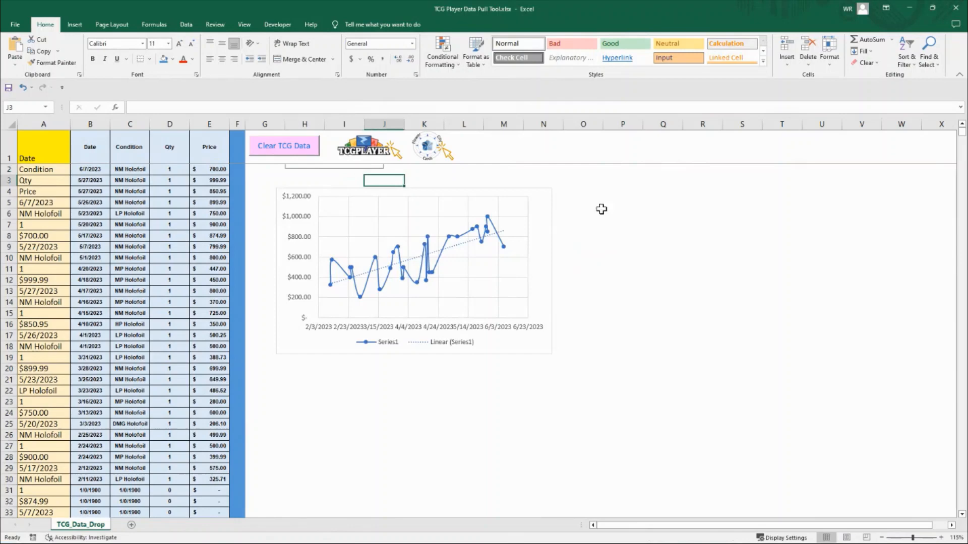
click(607, 337)
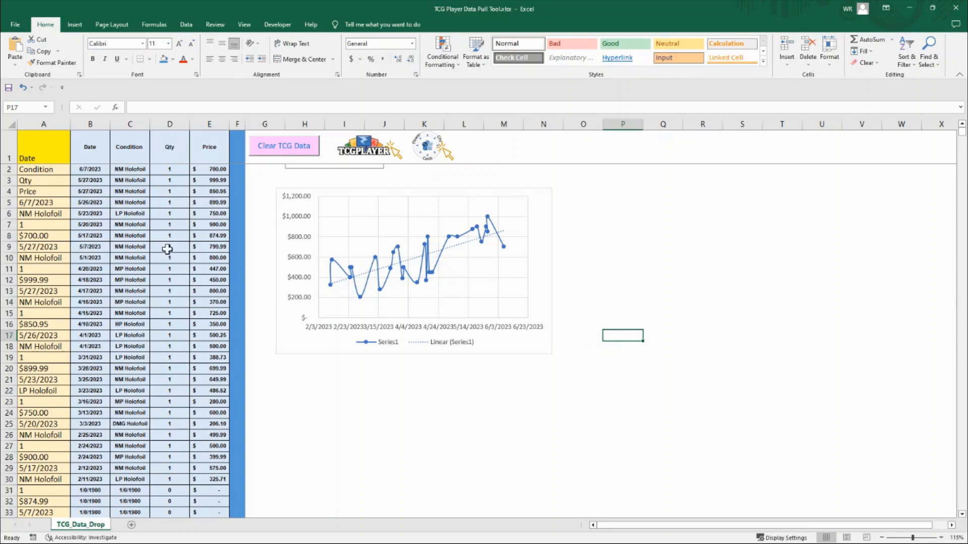
click(40, 181)
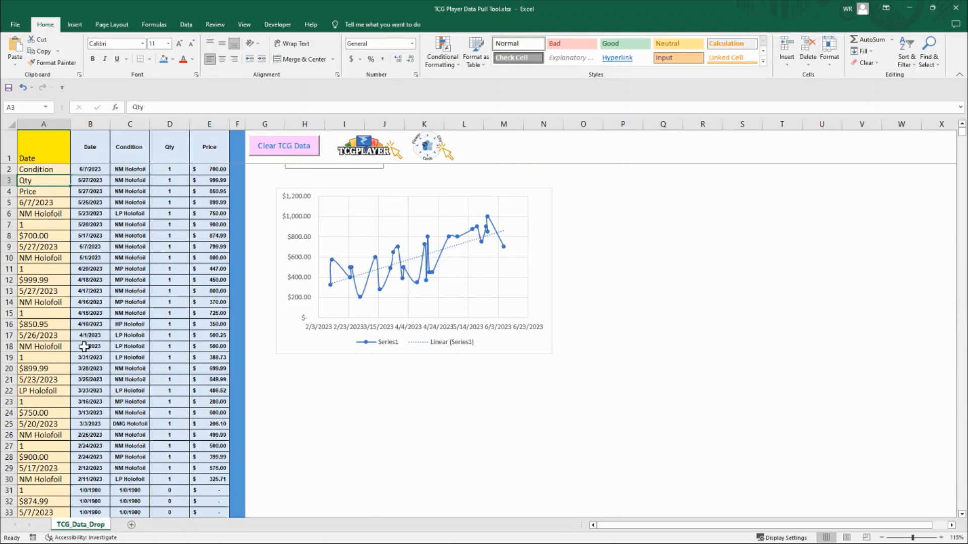
click(344, 402)
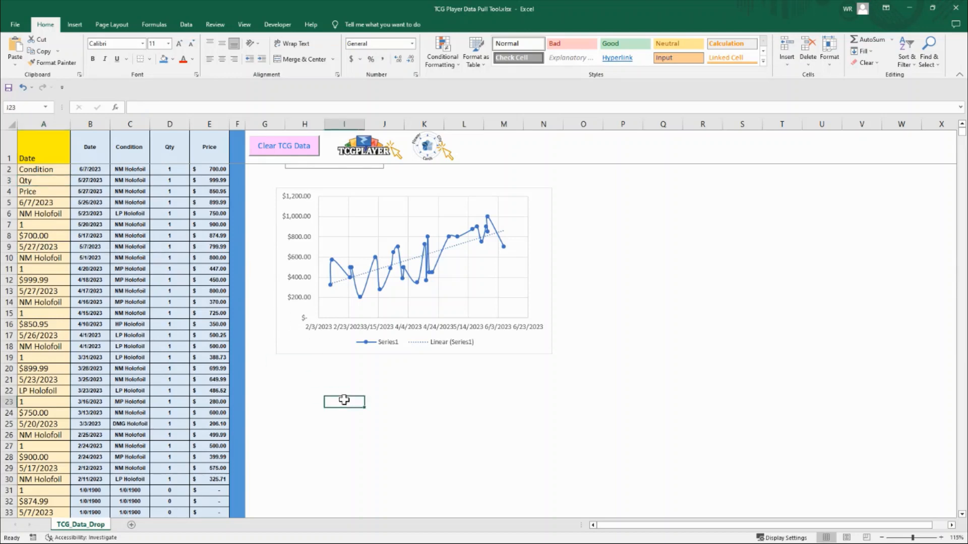
Run Clear TCG Data and try the sheet's TCGplayer logo link, returning to the workbook
click(299, 147)
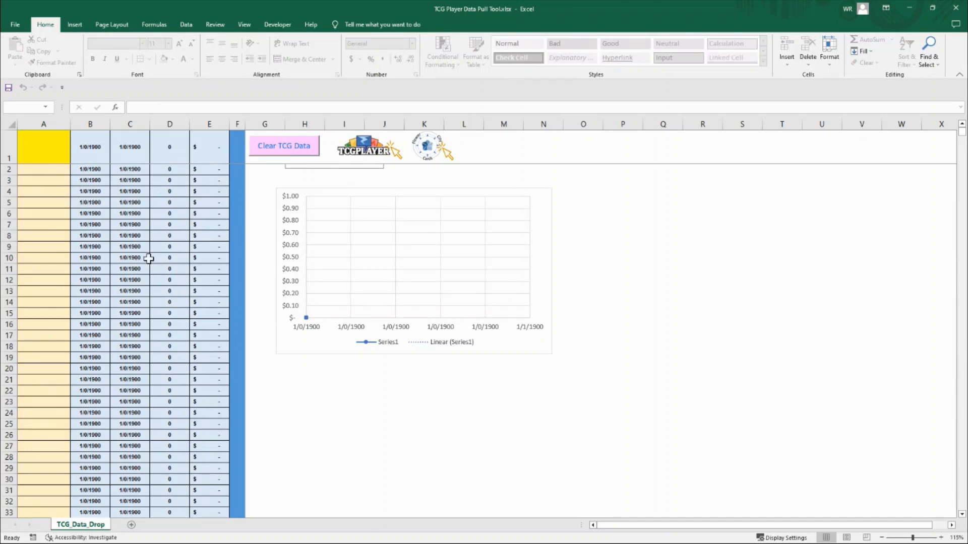
click(378, 159)
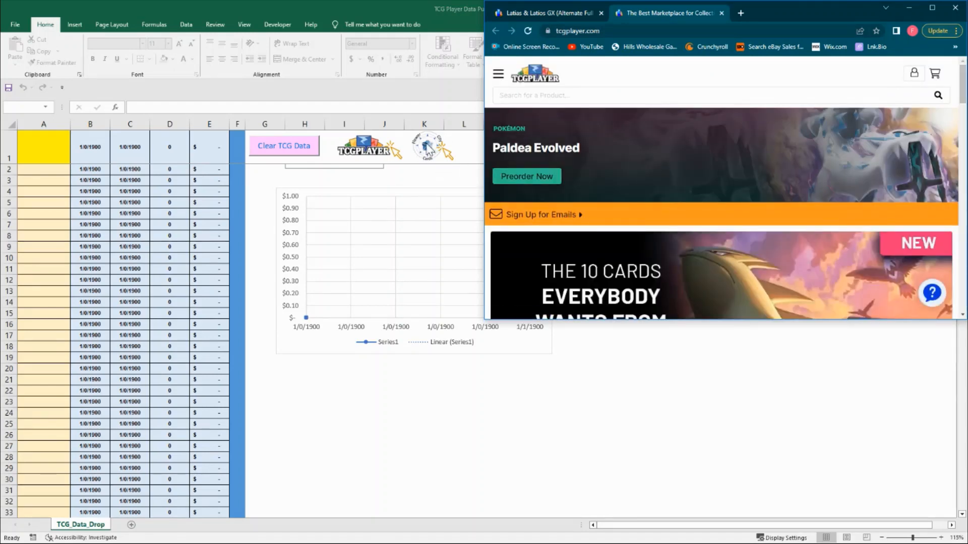
click(196, 259)
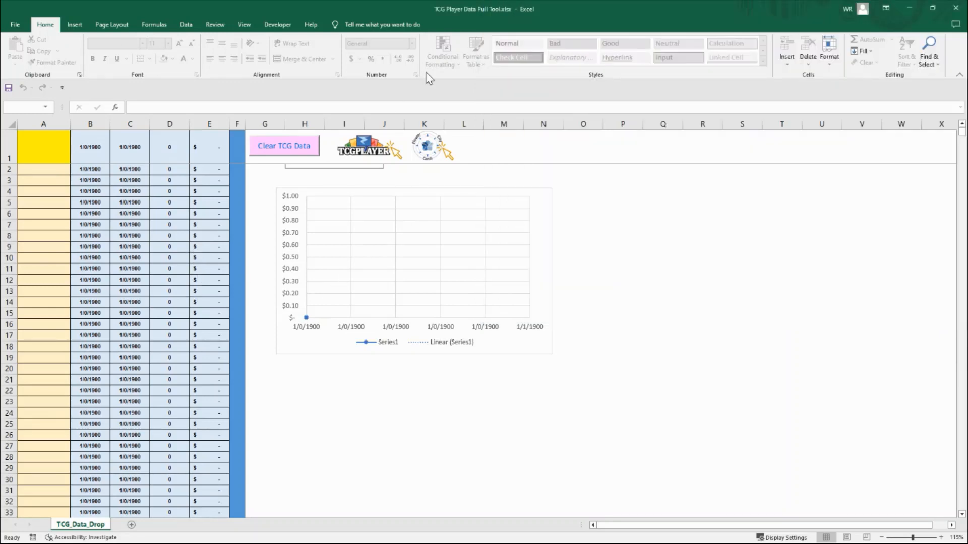